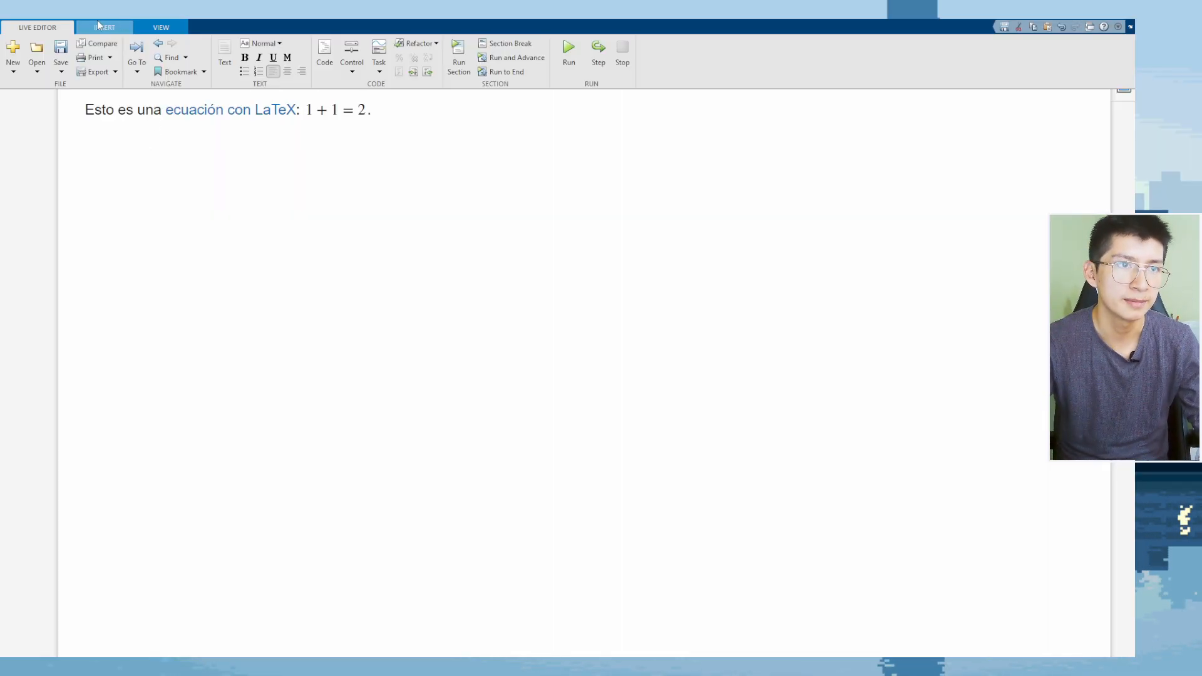
- Examine the options for inserting an equation into the live script
left_click(100, 30)
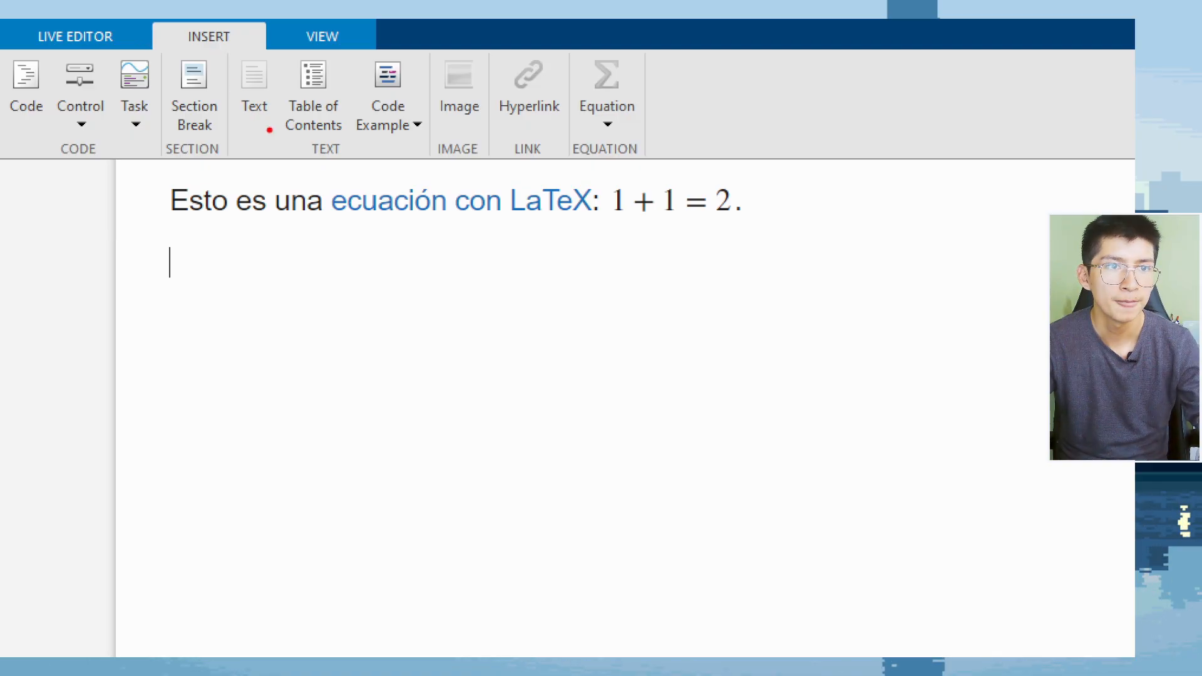
left_click_drag(562, 164, 651, 167)
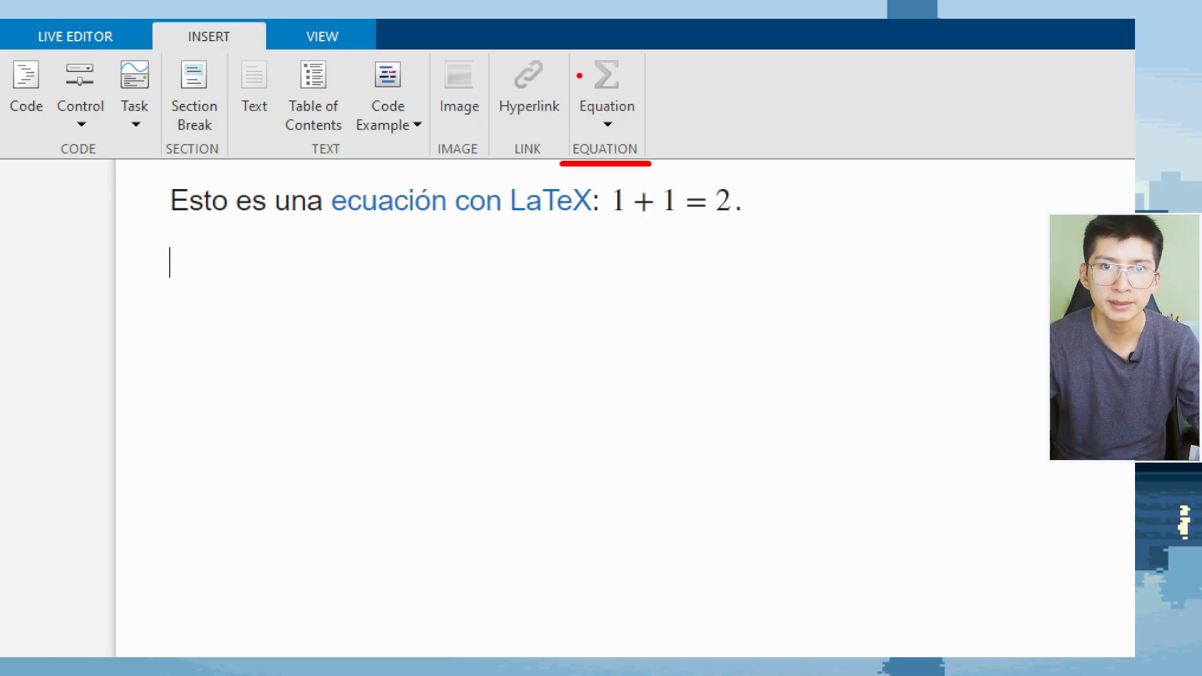
left_click_drag(565, 50, 567, 52)
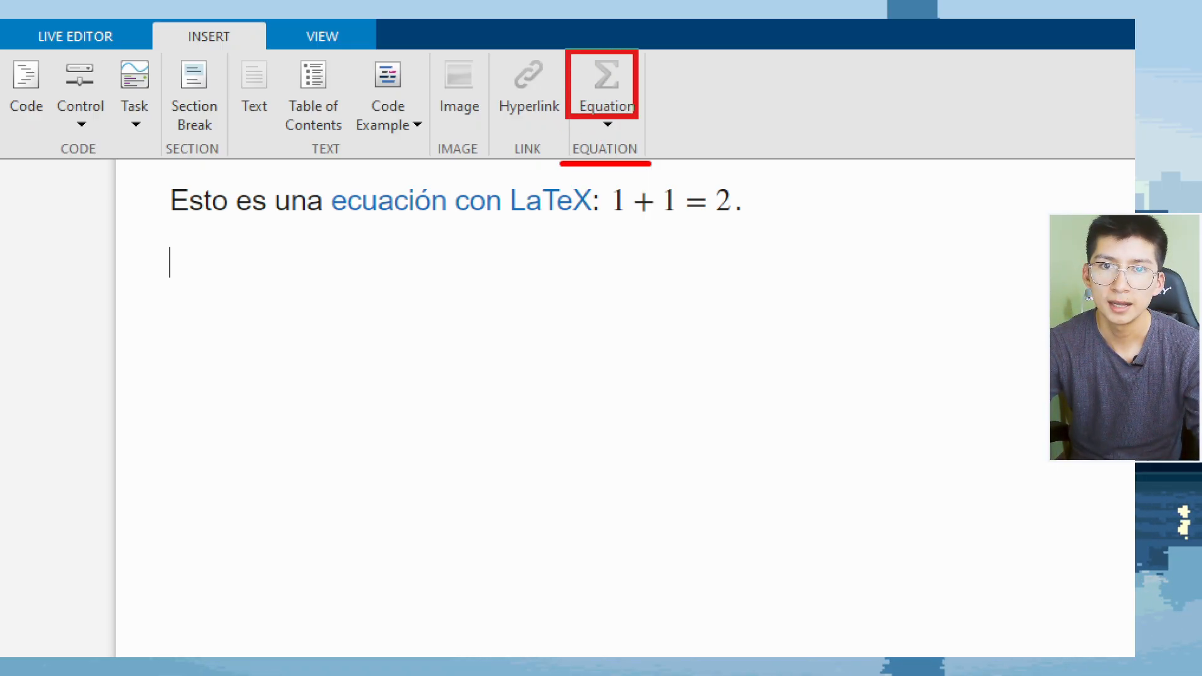
key("Escape")
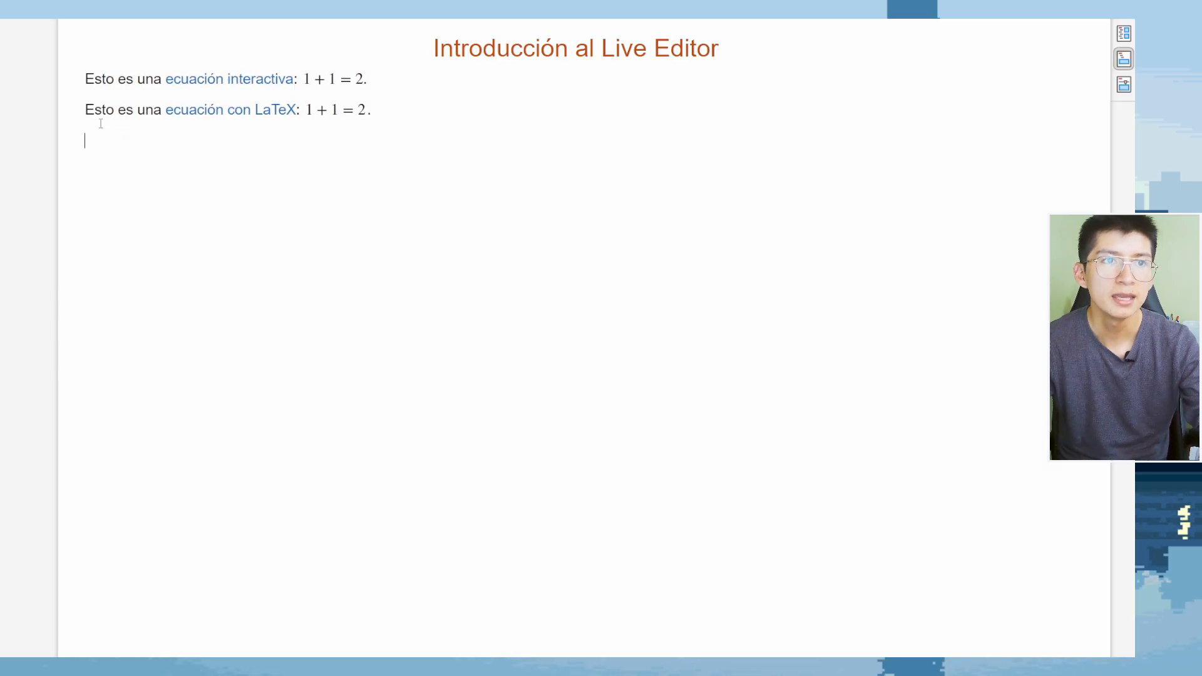
mouse_move(49, 26)
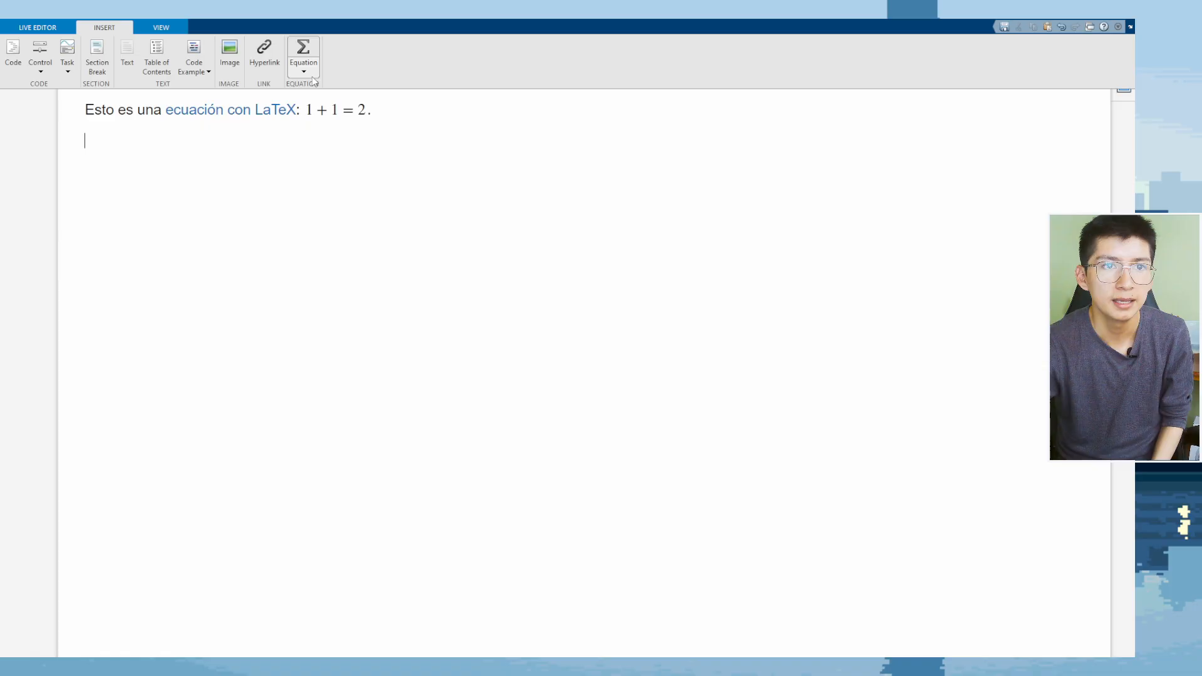
left_click(312, 74)
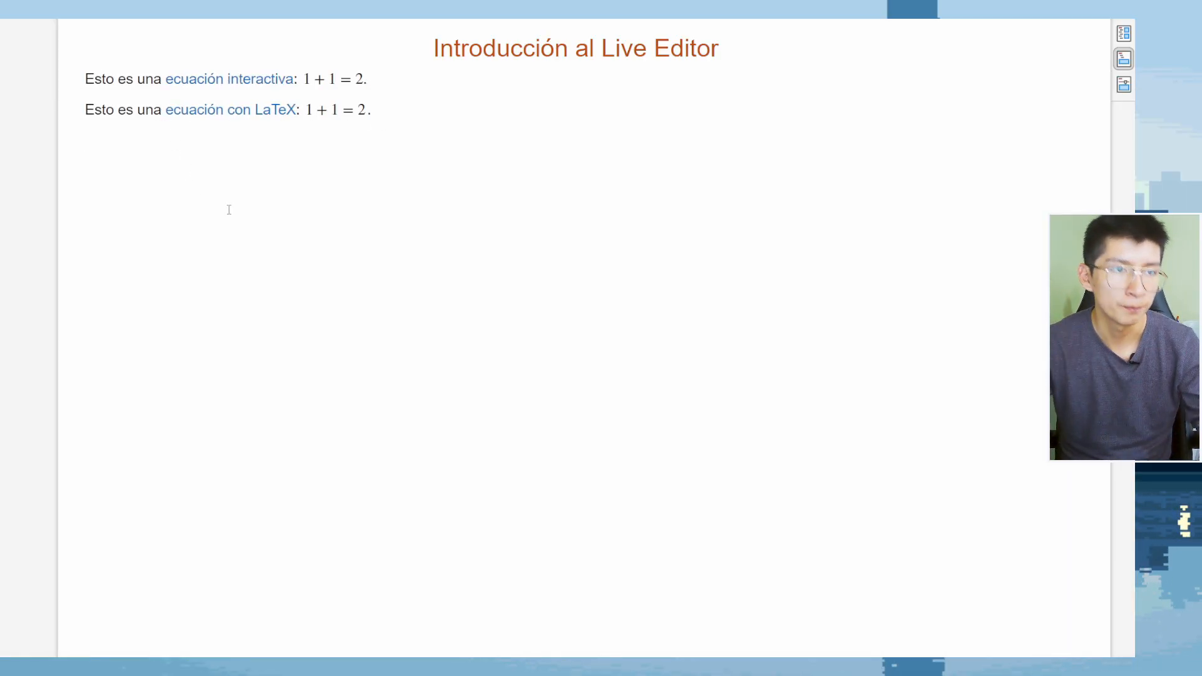
- Insert the interactive equation f(x)=x^2 on the empty line below the LaTeX equation sentence and finish editing it
key("ctrl+shift+e")
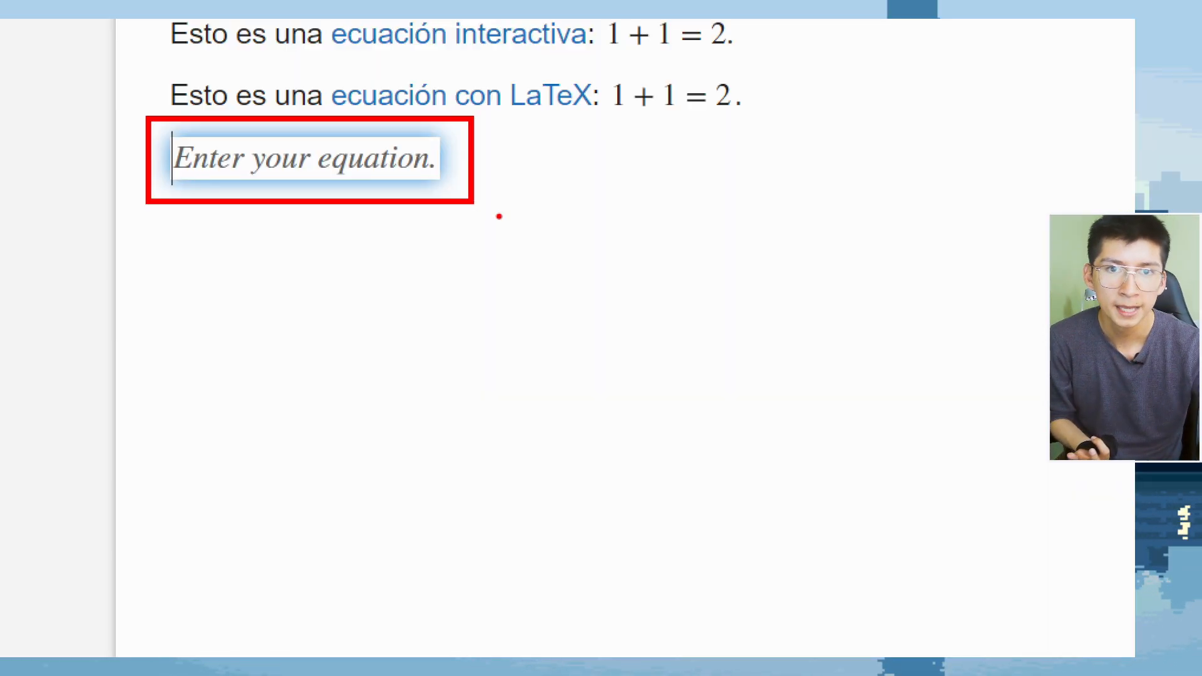
type("f")
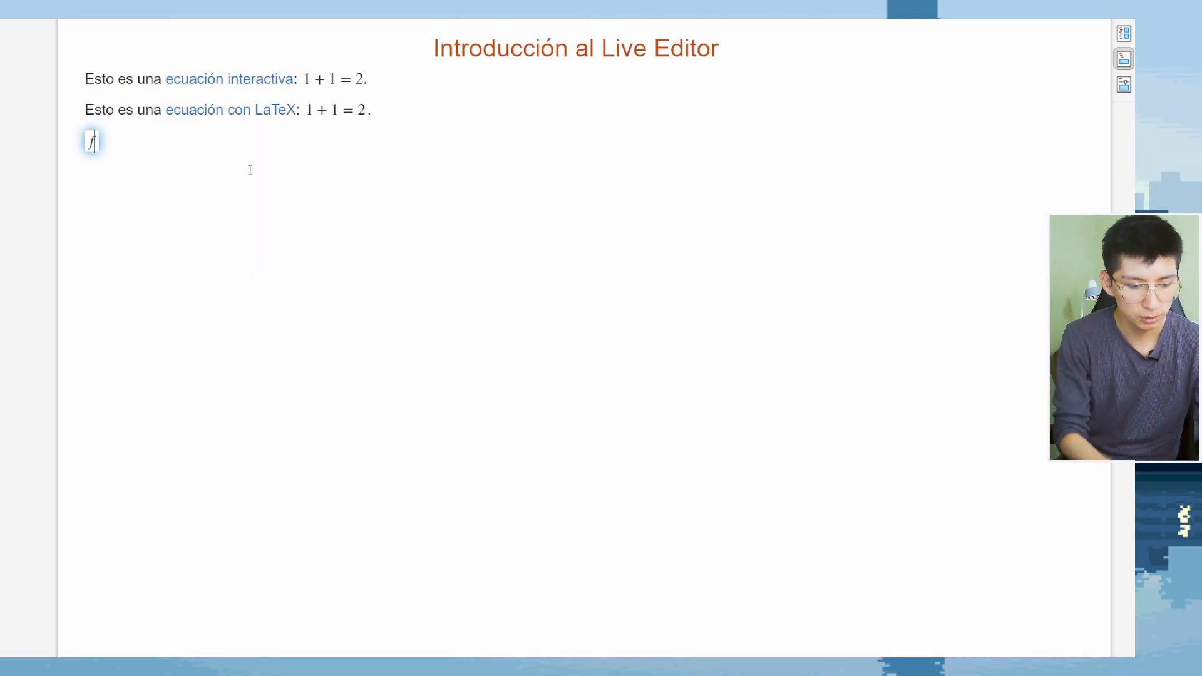
type("(x)")
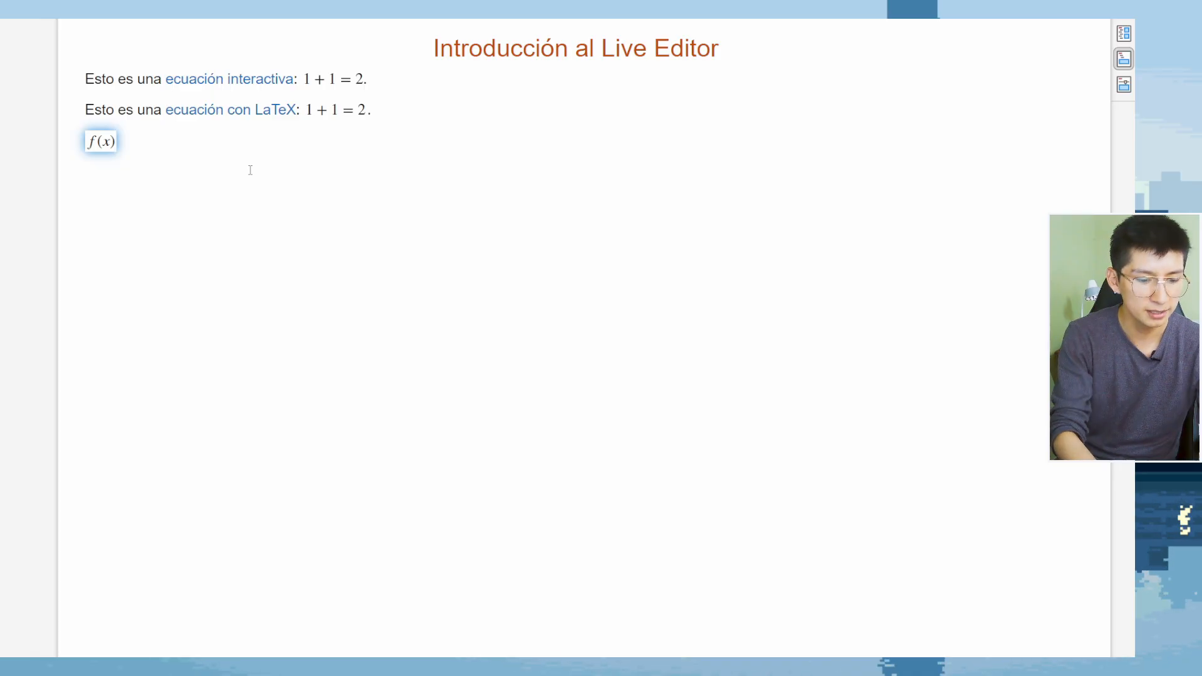
type("=")
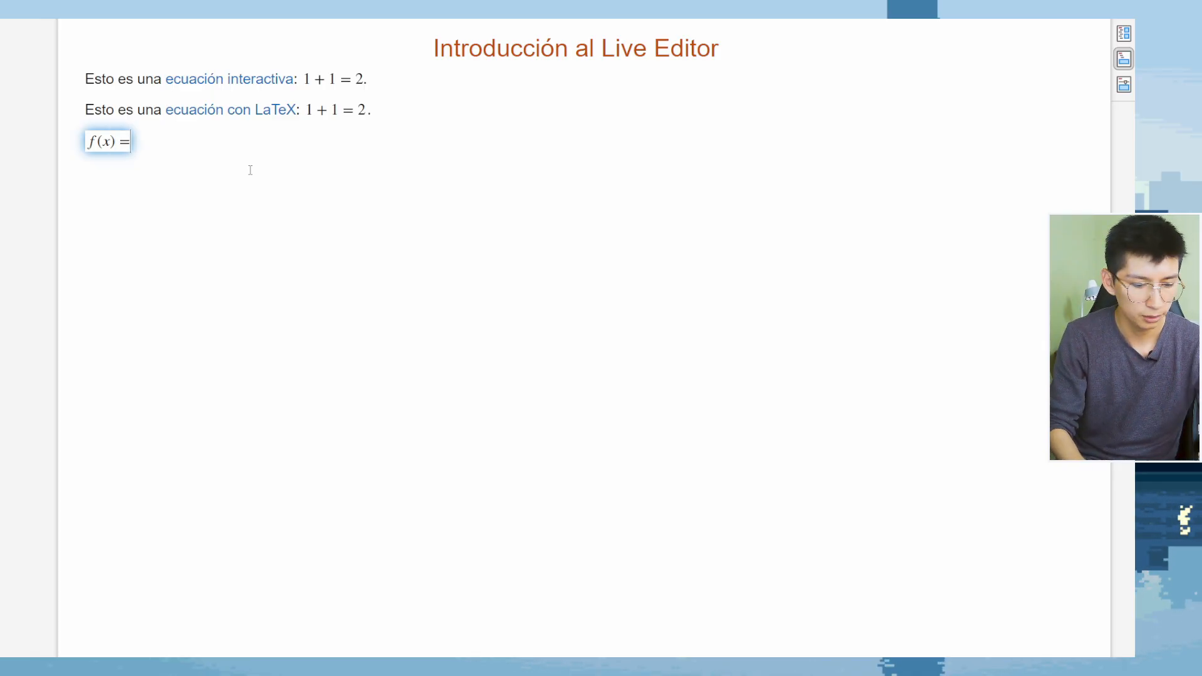
type("x^2")
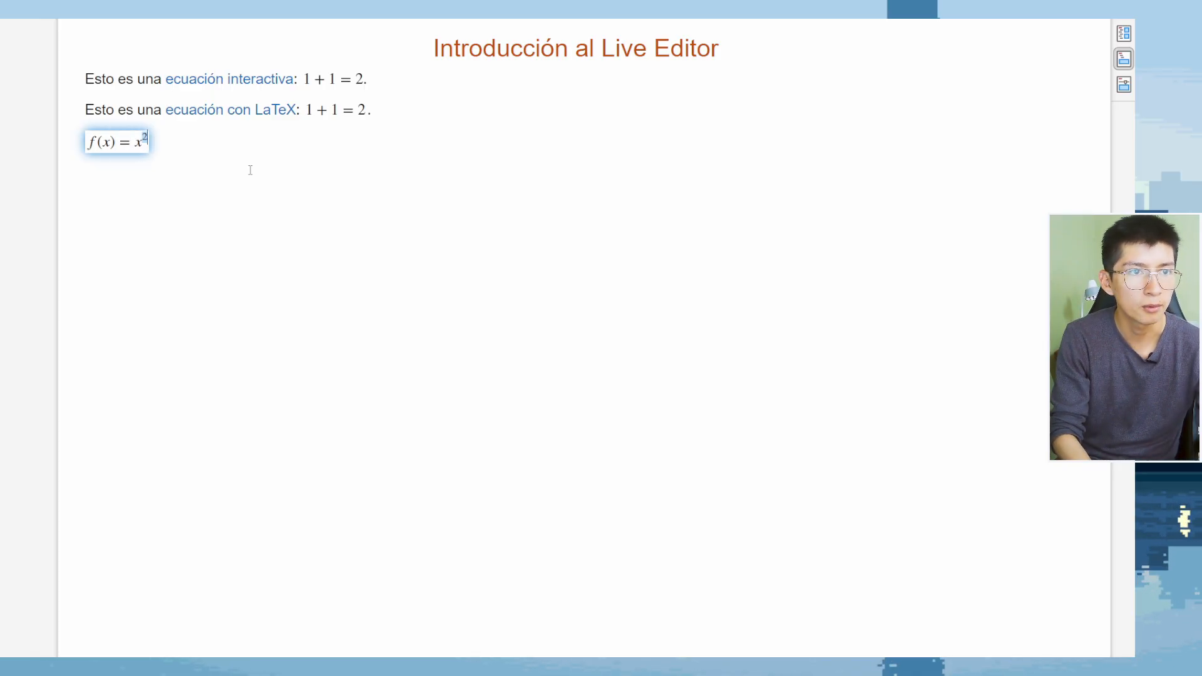
key("Escape")
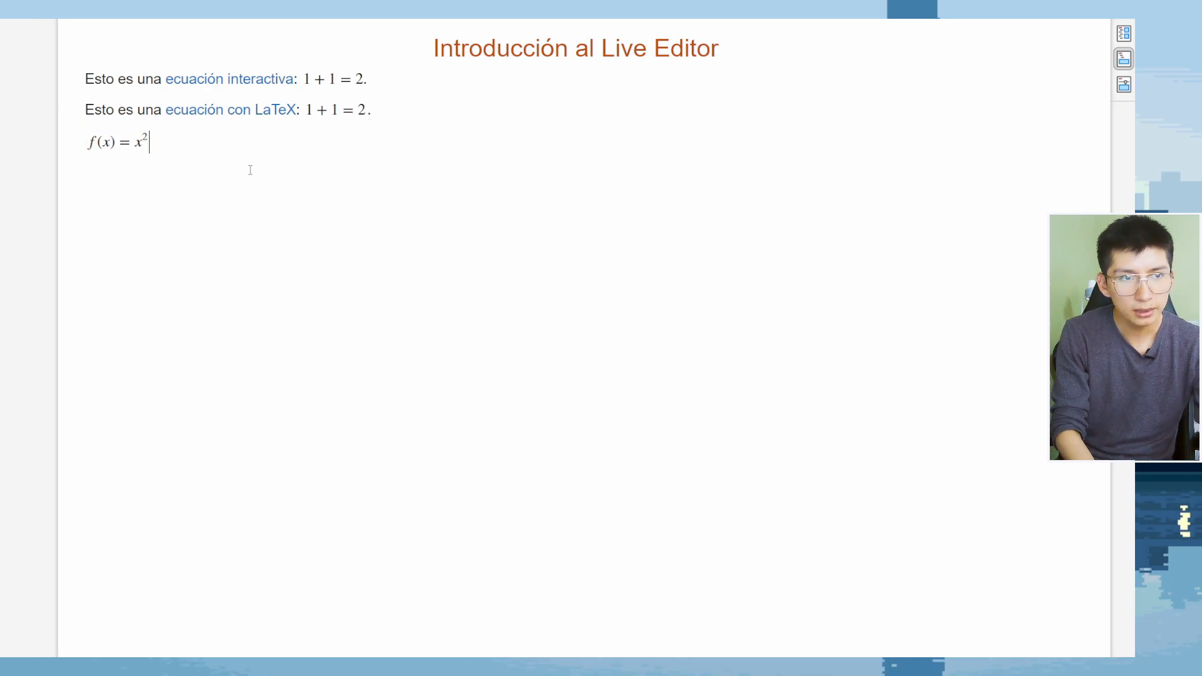
key("Left")
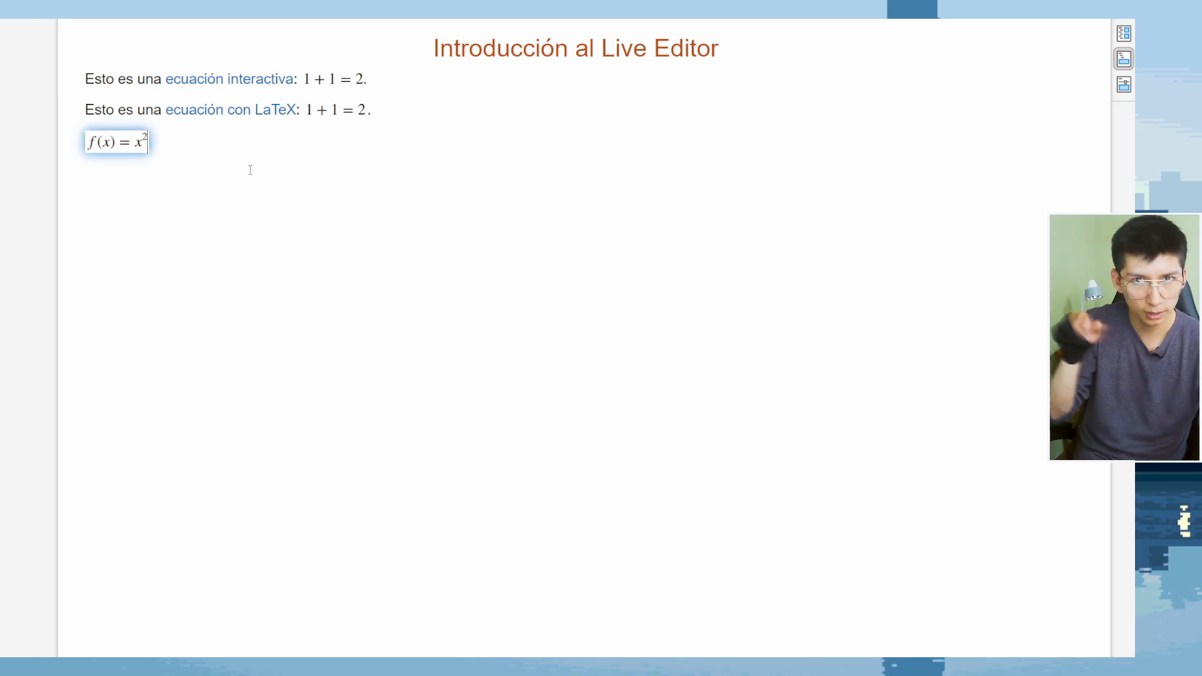
key("Right")
key("Left")
key("Left")
key("Left")
key("Left")
key("Left")
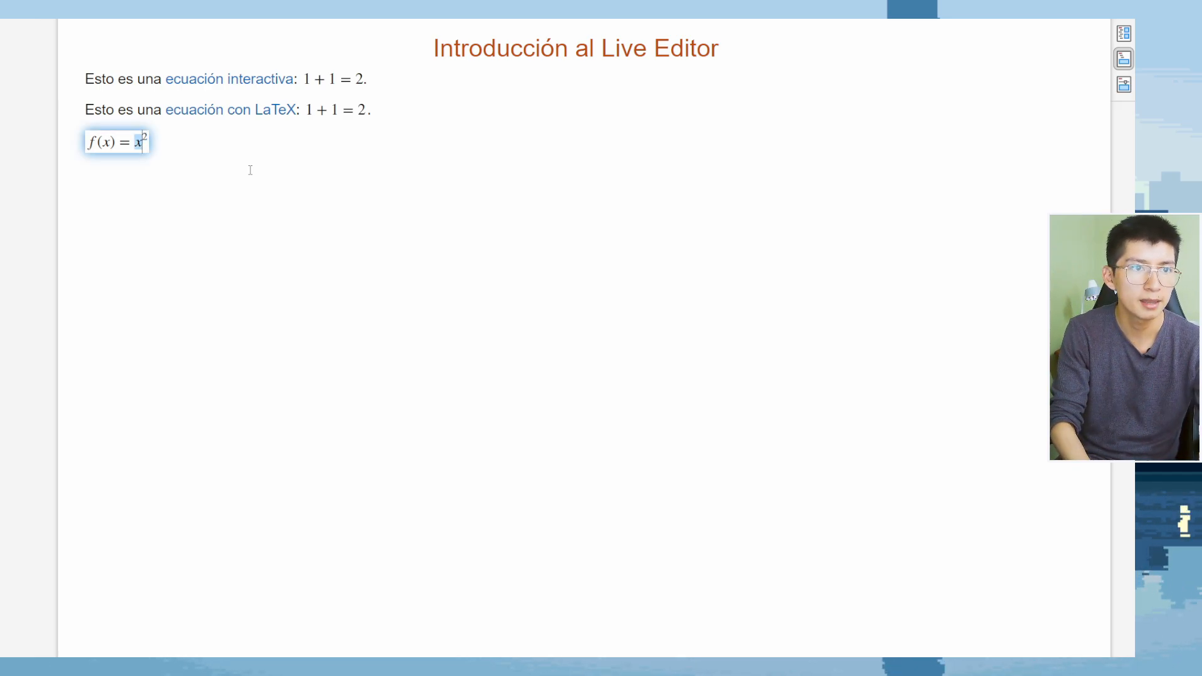
key("Right")
key("Right")
key("Right")
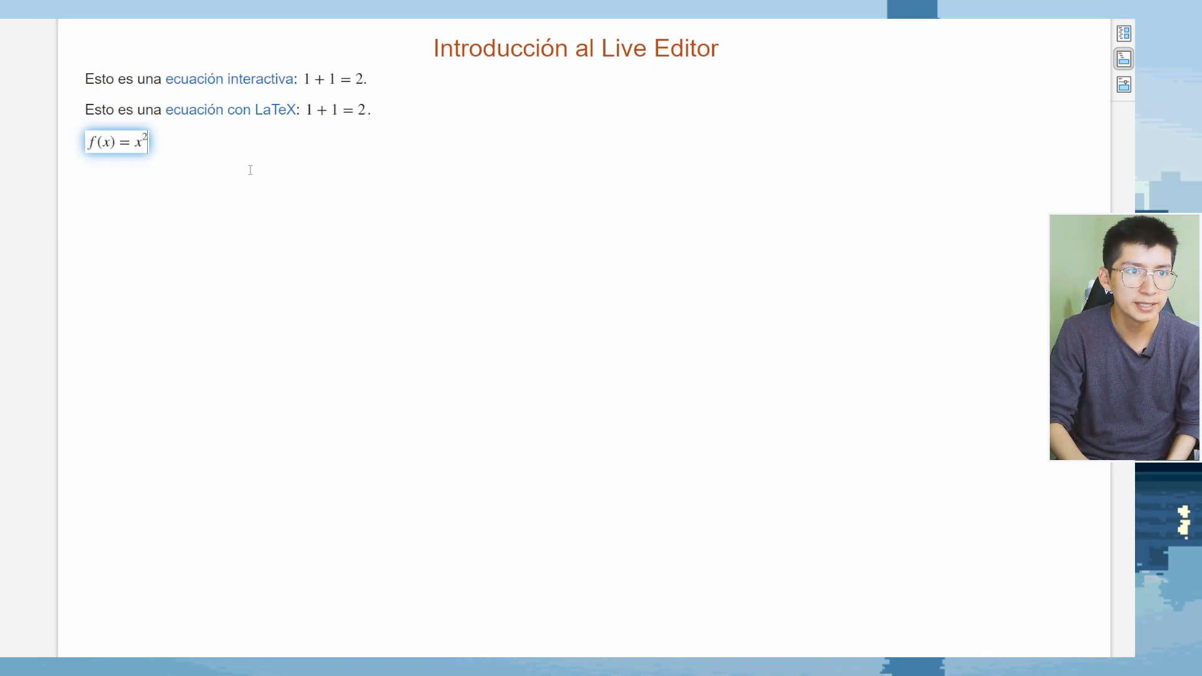
- Leave the f(x) = x² equation, add the trial text "asdasdasdasd" after it, and delete that text
key("Right")
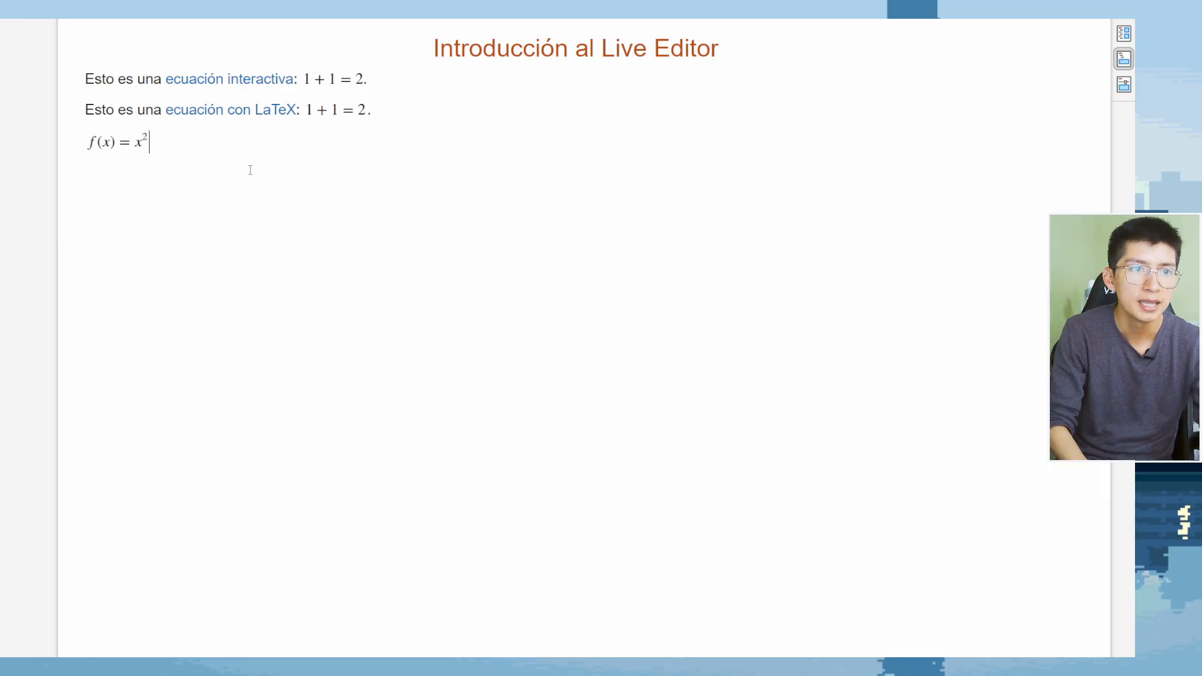
type("asdasdasdasd")
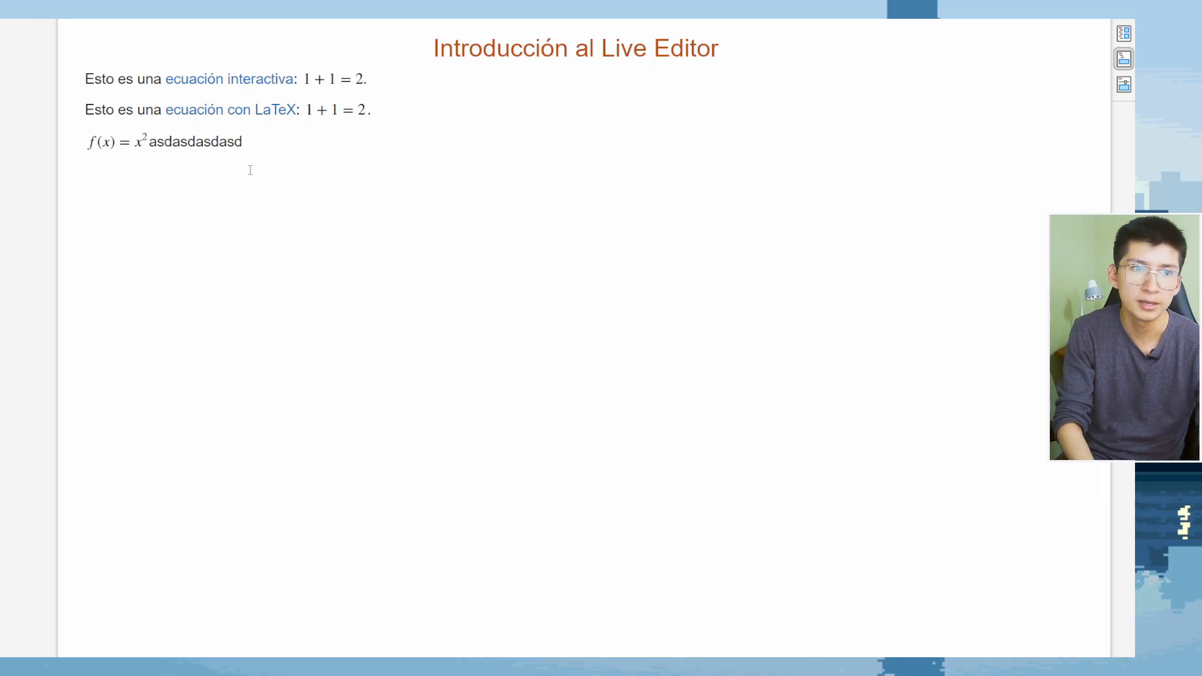
key("ctrl+shift+Left")
key("BackSpace")
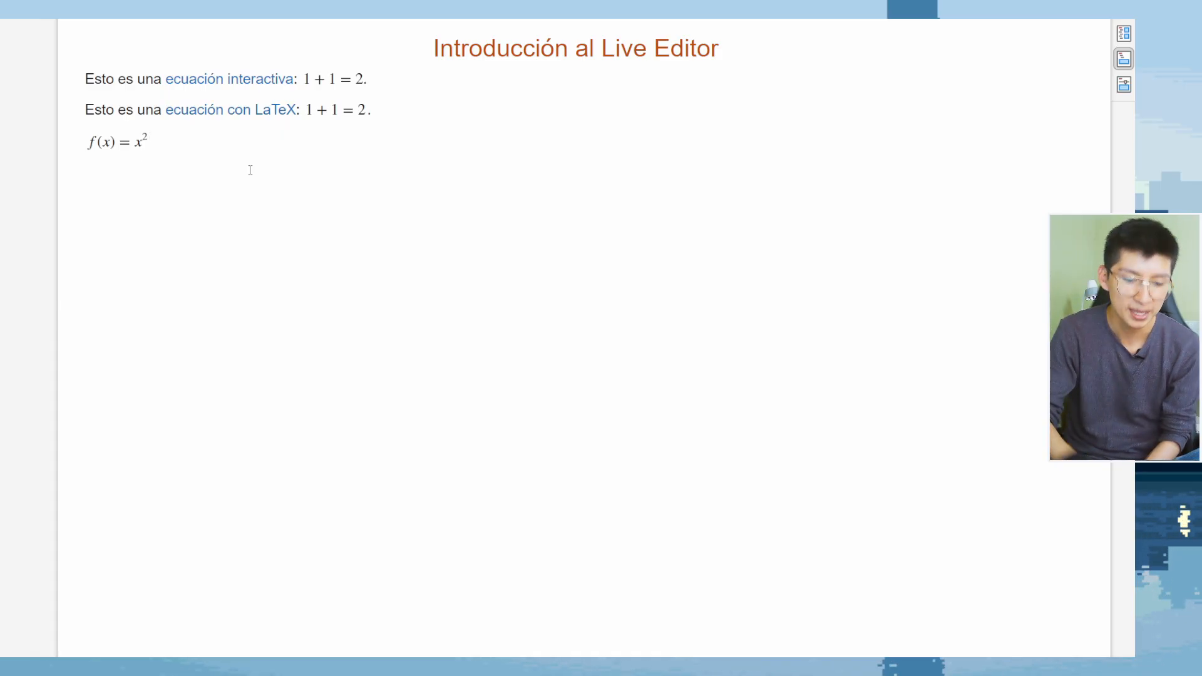
- Reopen the f(x) = x² equation for editing and examine the available symbols, structures and matrix sizes
key("Left")
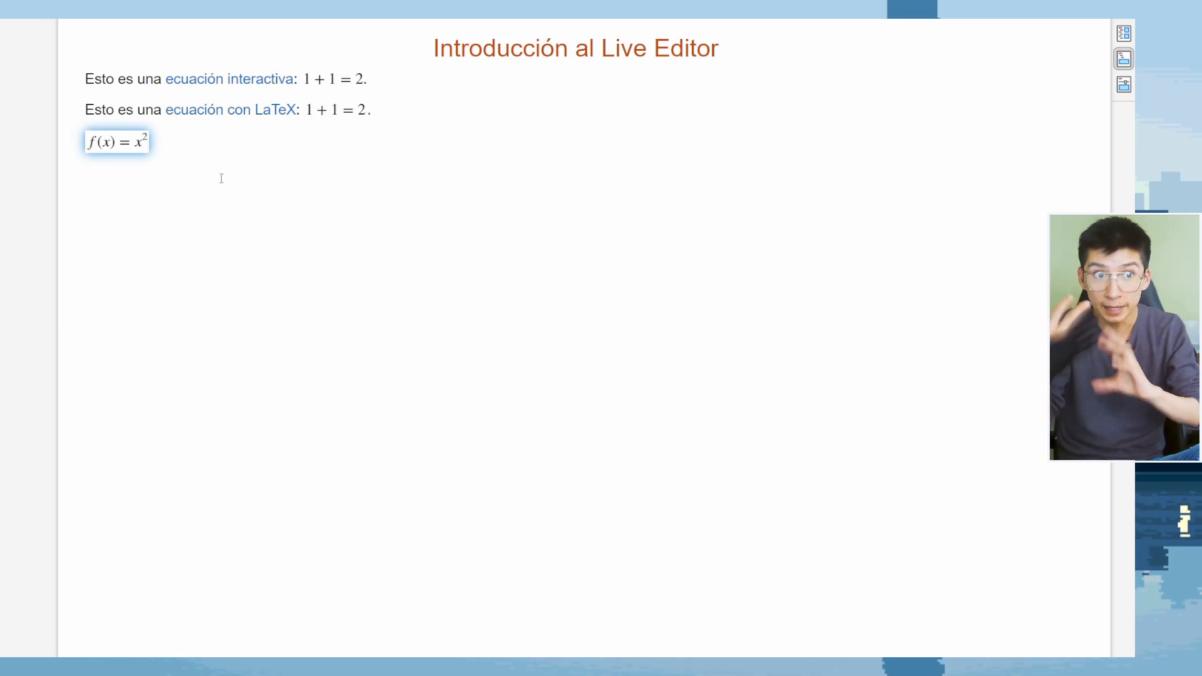
key("shift+Left")
key("shift+Left")
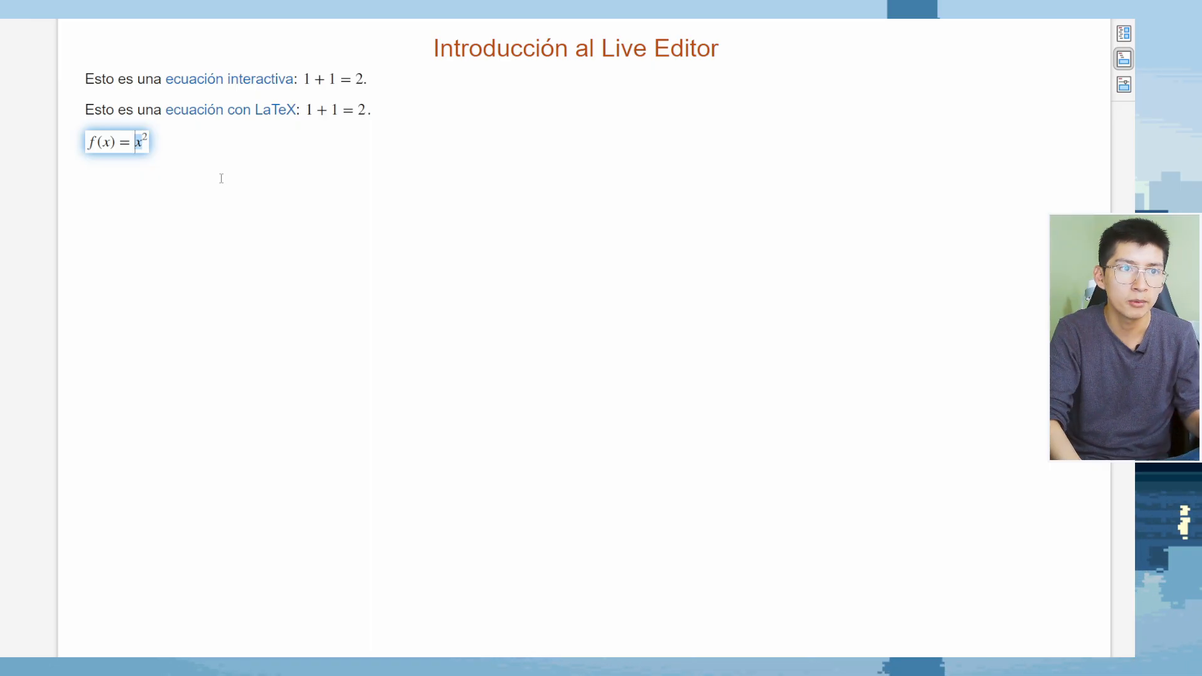
key("Left")
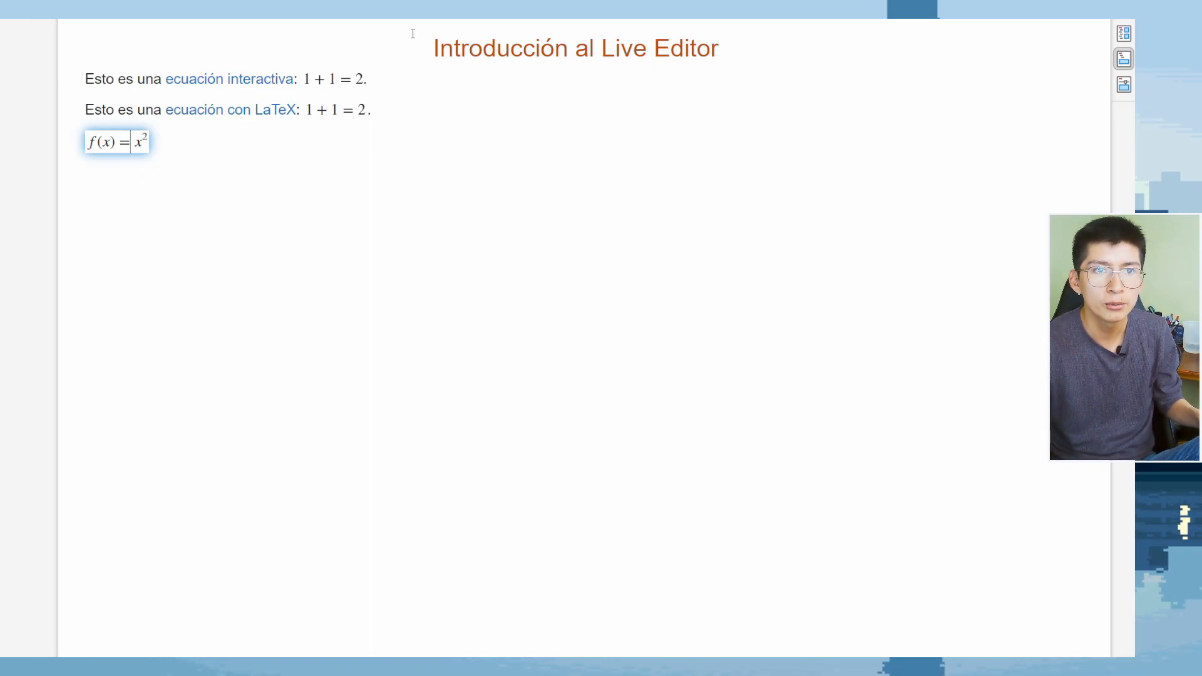
mouse_move(294, 24)
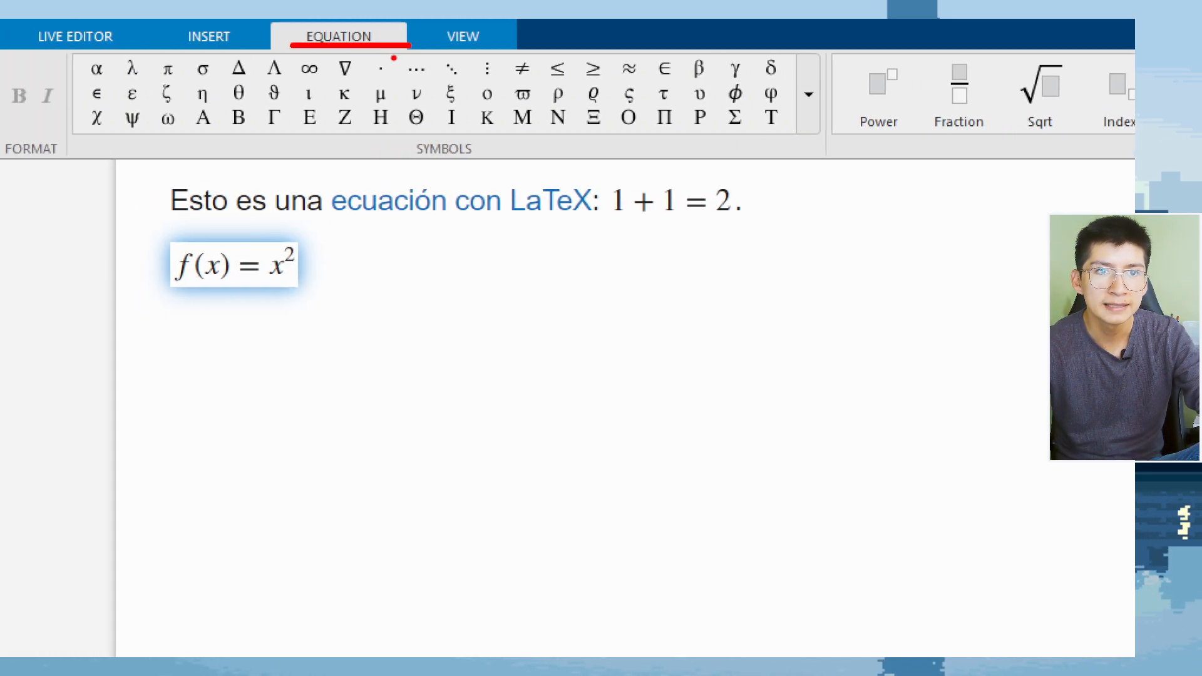
left_click_drag(2, 75, 64, 111)
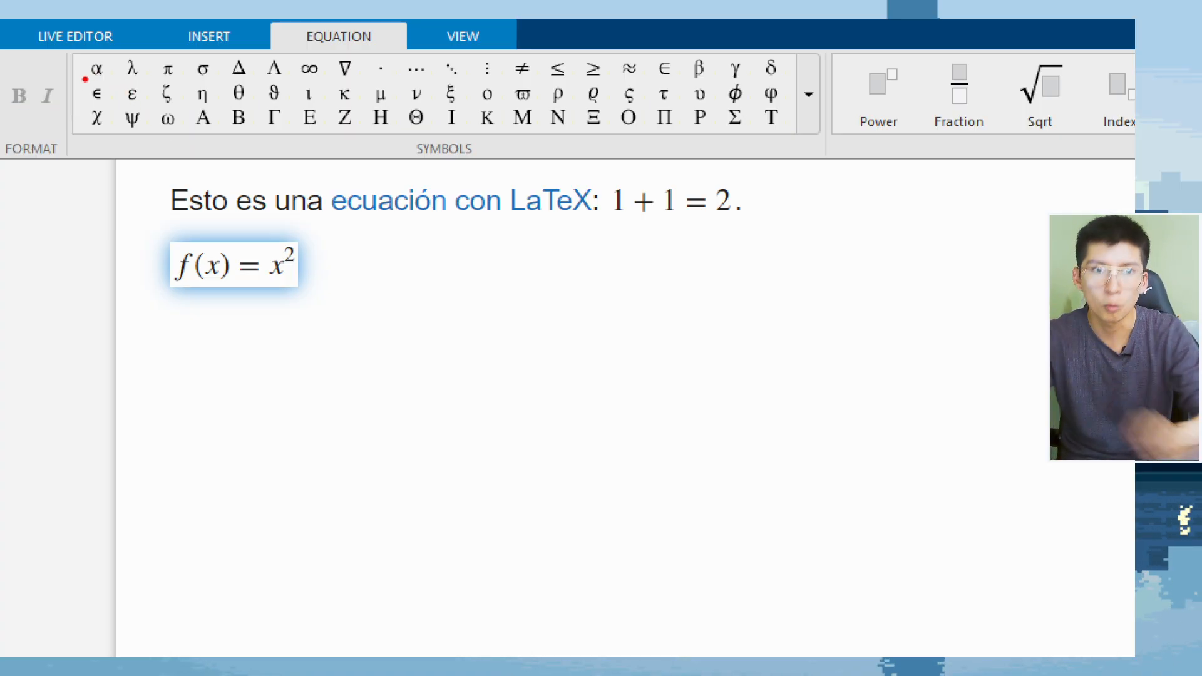
mouse_move(82, 53)
left_mouse_down()
mouse_move(485, 180)
mouse_move(803, 142)
left_mouse_up()
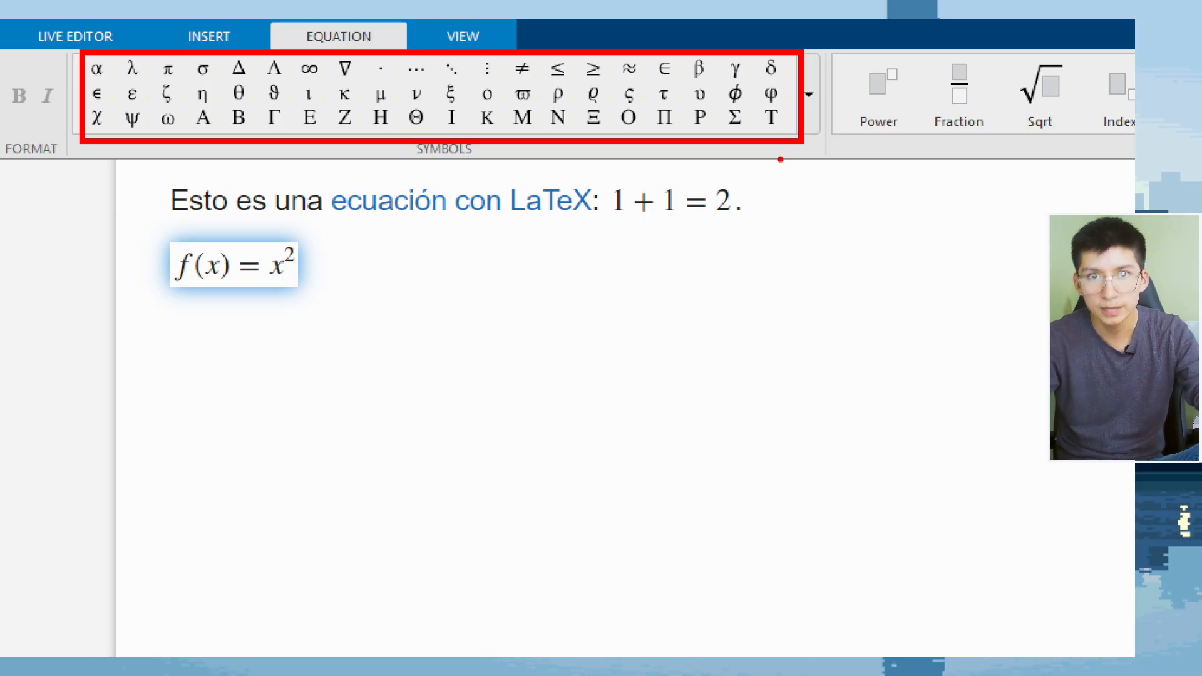
key("e")
key("Escape")
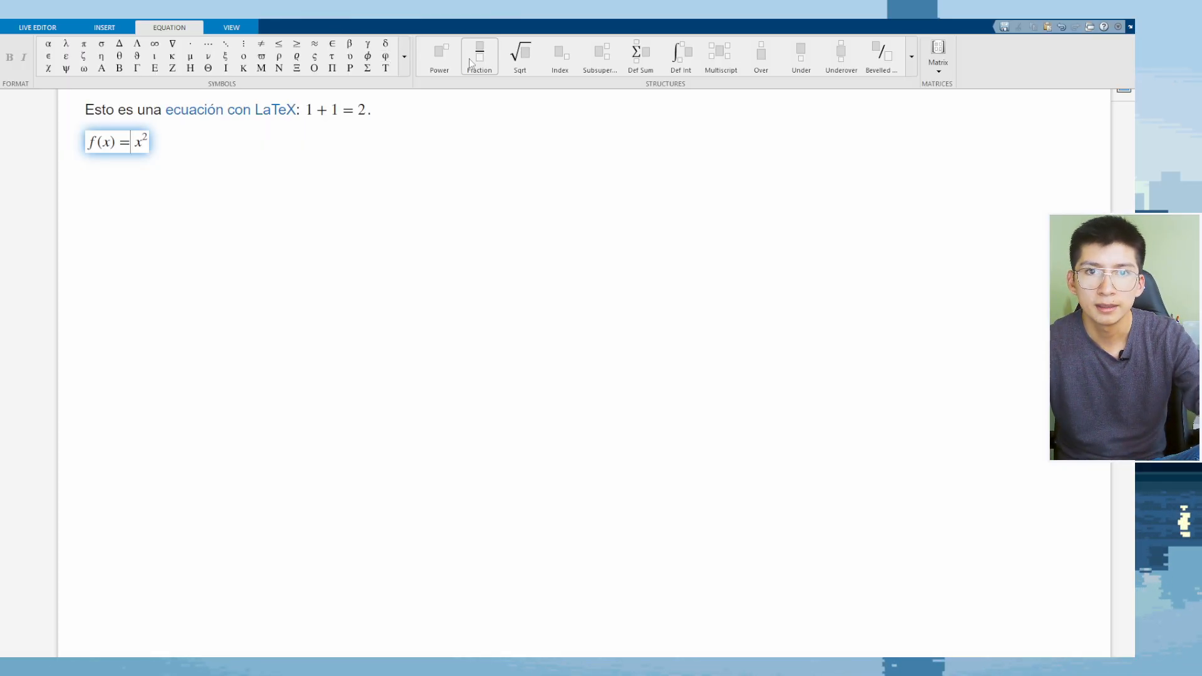
key("ctrl+1")
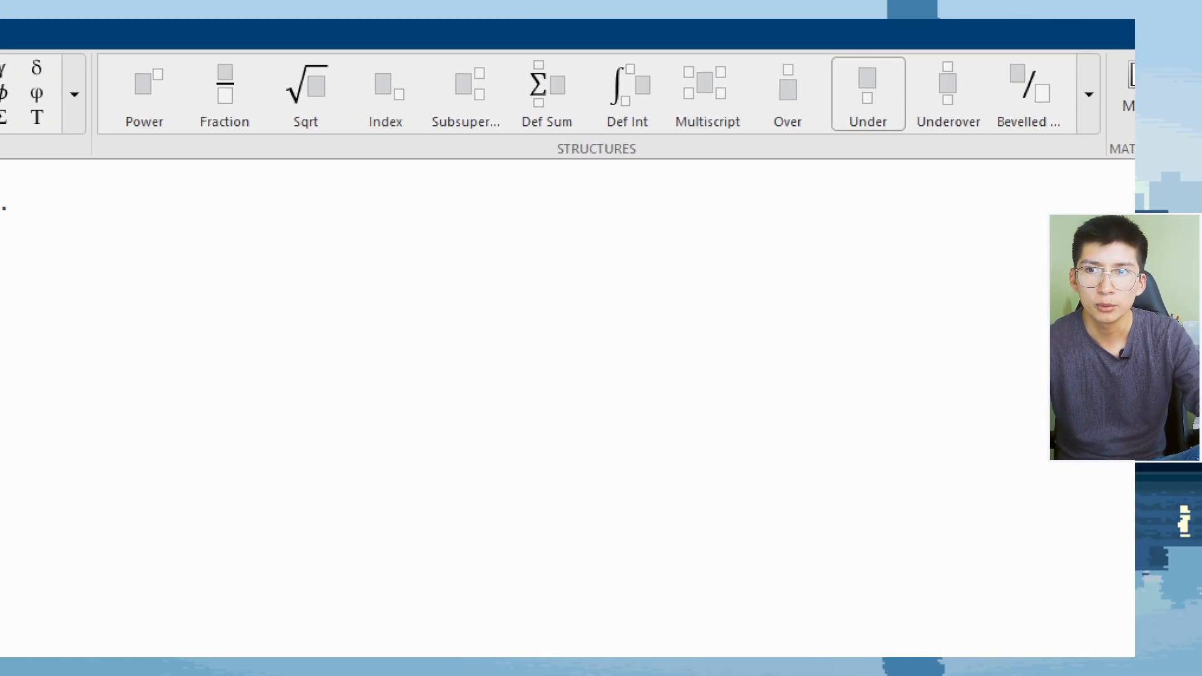
mouse_move(97, 52)
left_mouse_down()
mouse_move(572, 155)
mouse_move(1110, 142)
left_mouse_up()
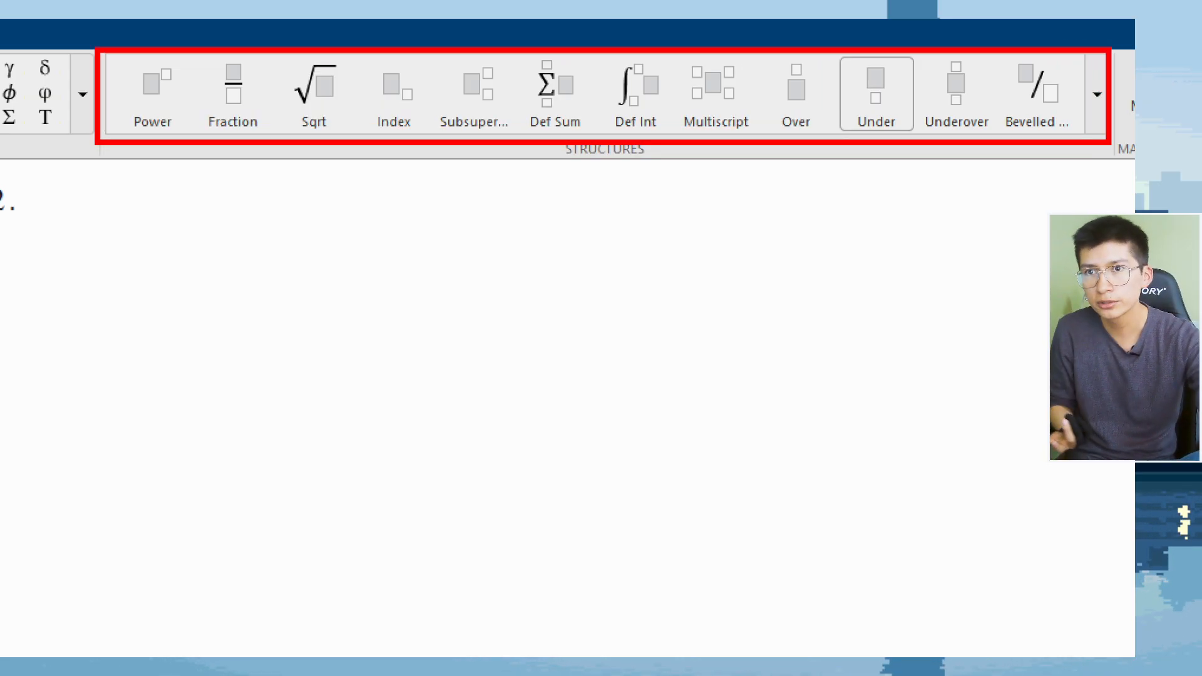
key("Escape")
left_click(938, 71)
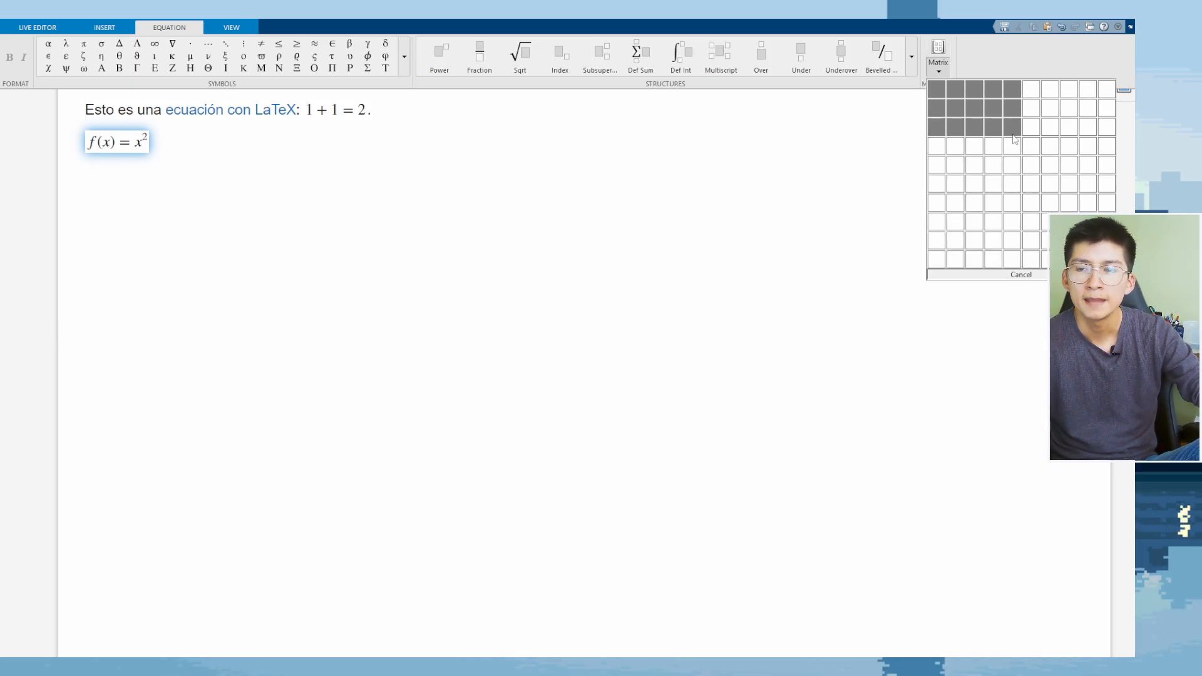
left_click(191, 153)
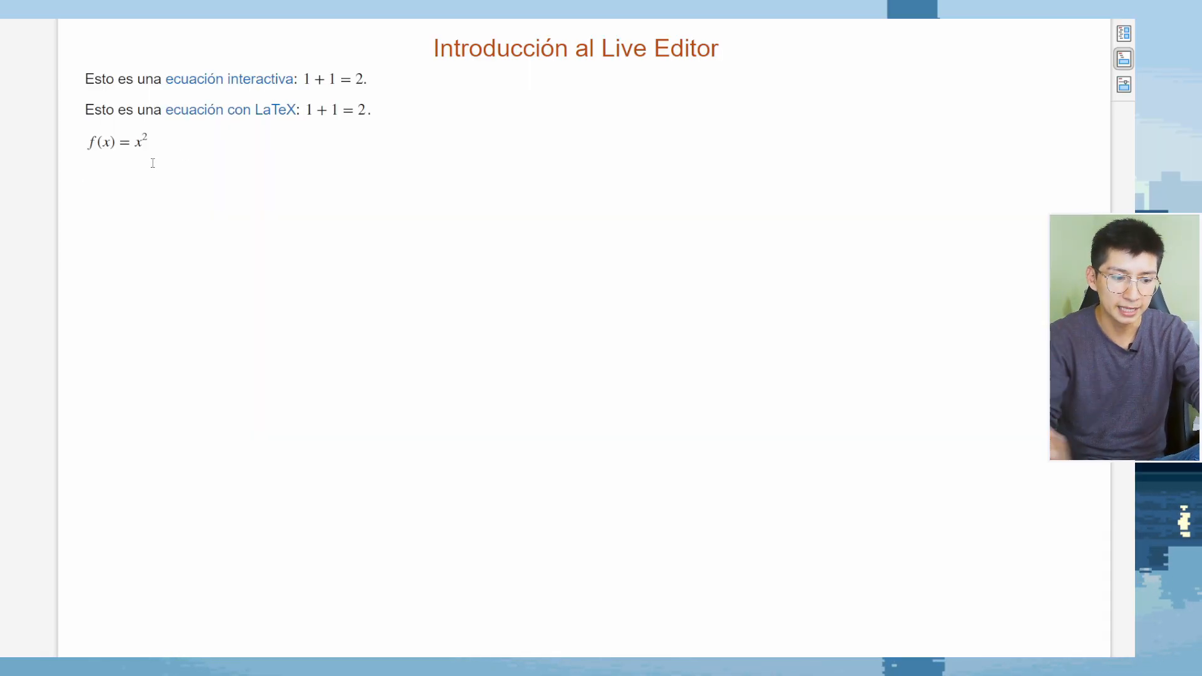
- Insert a LaTeX equation with the code \frac{1}{2} on a new line below the f(x) = x² equation
key("ctrl+shift+l")
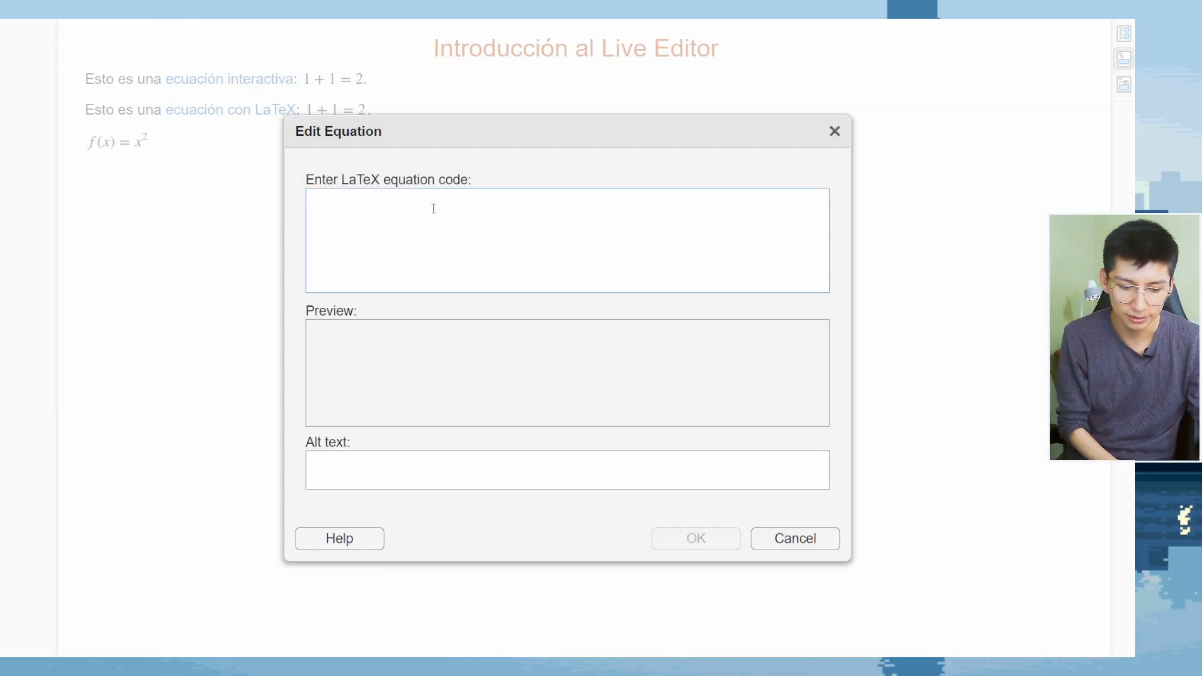
type("\\frac[]")
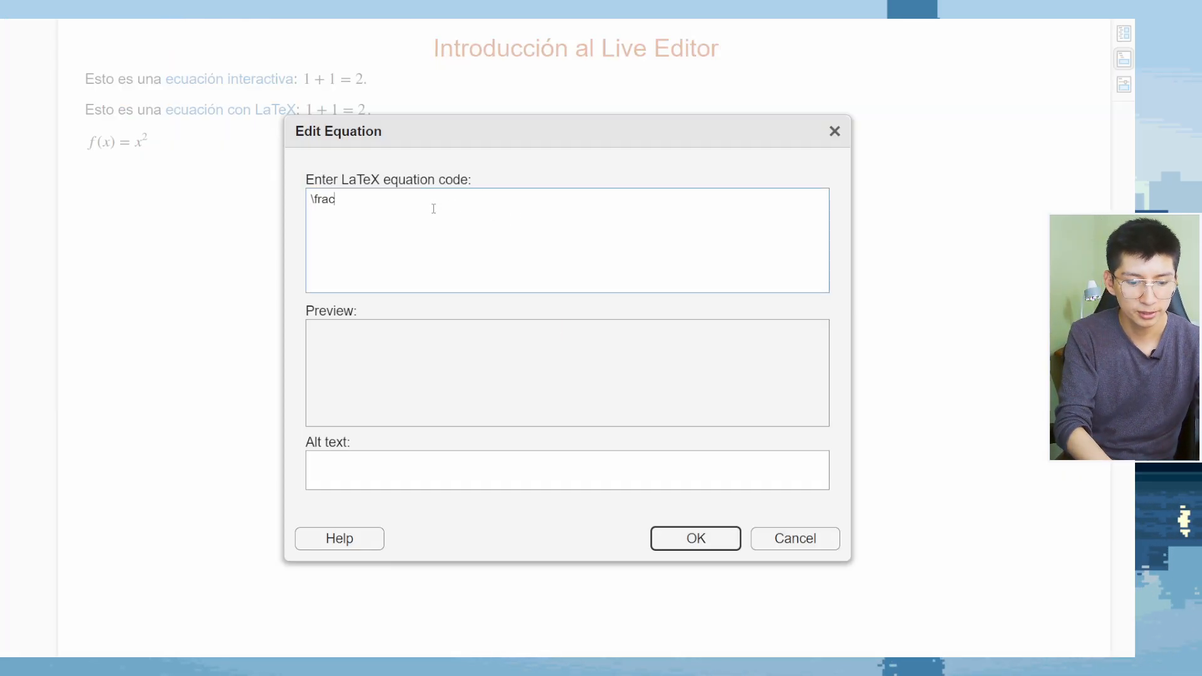
key("BackSpace")
key("BackSpace")
type("{}")
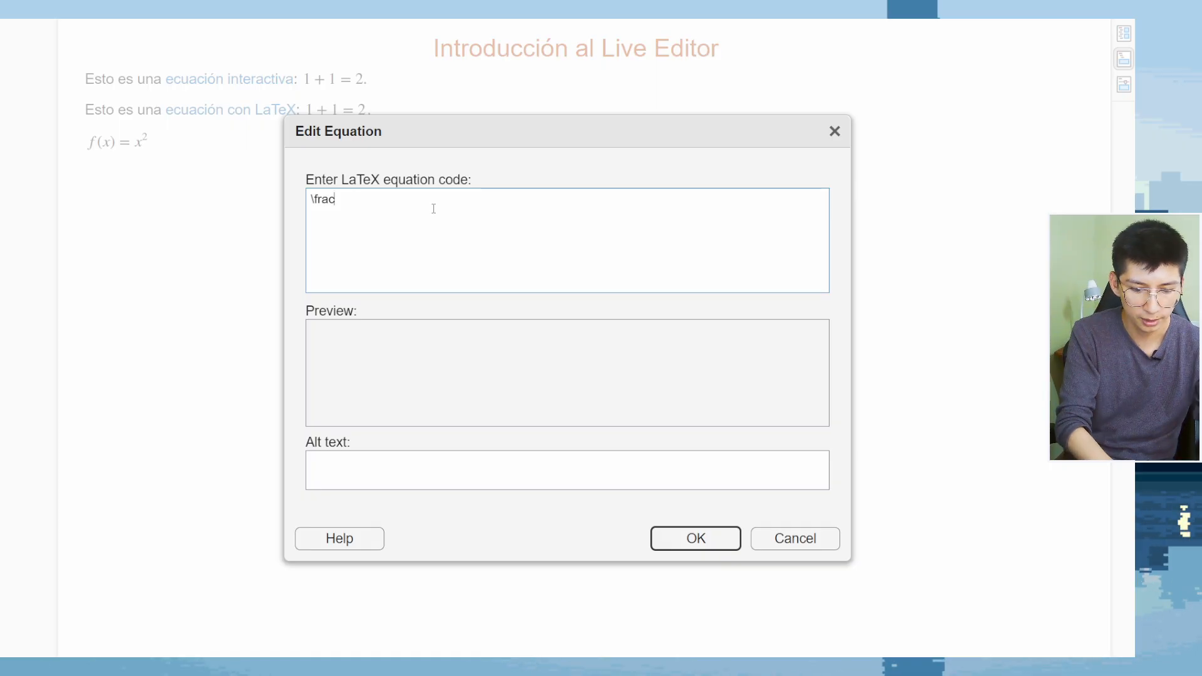
type("{}")
type("1")
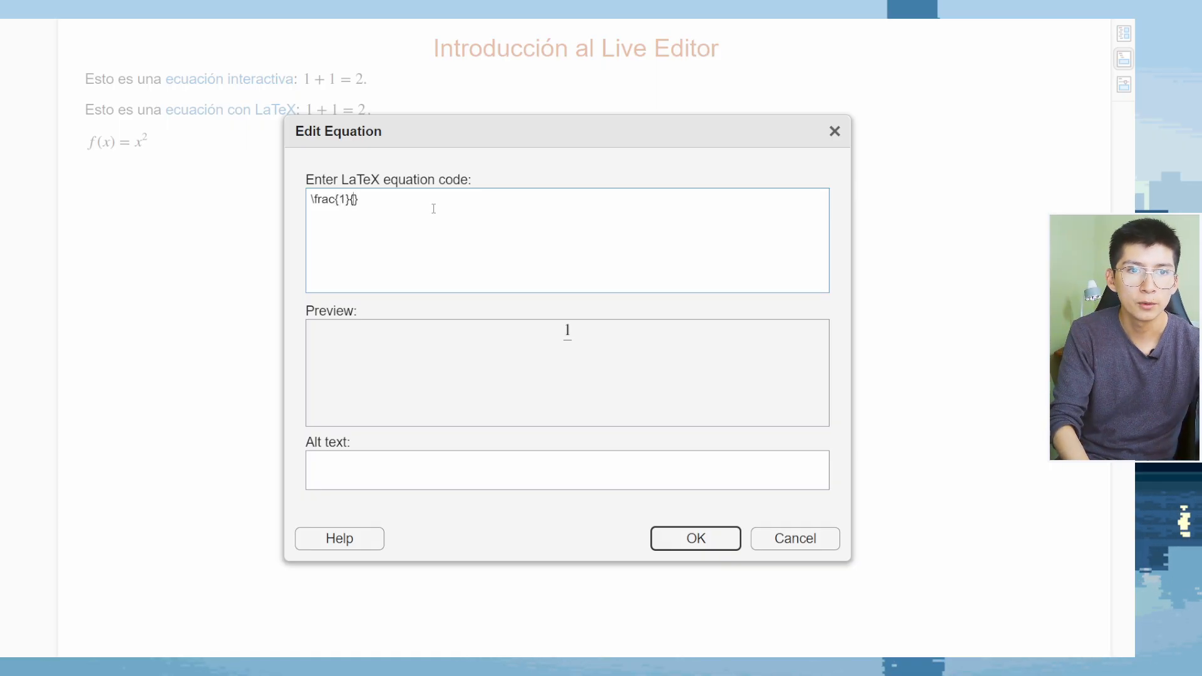
key("Right")
key("Right")
type("2")
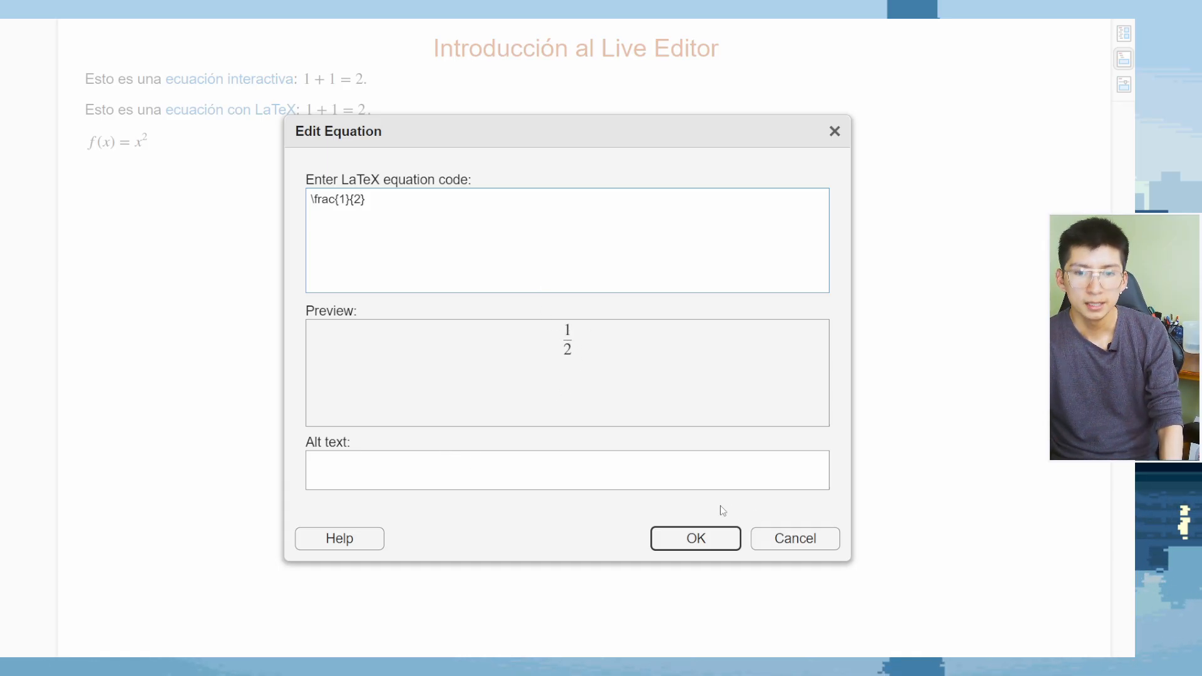
left_click(689, 541)
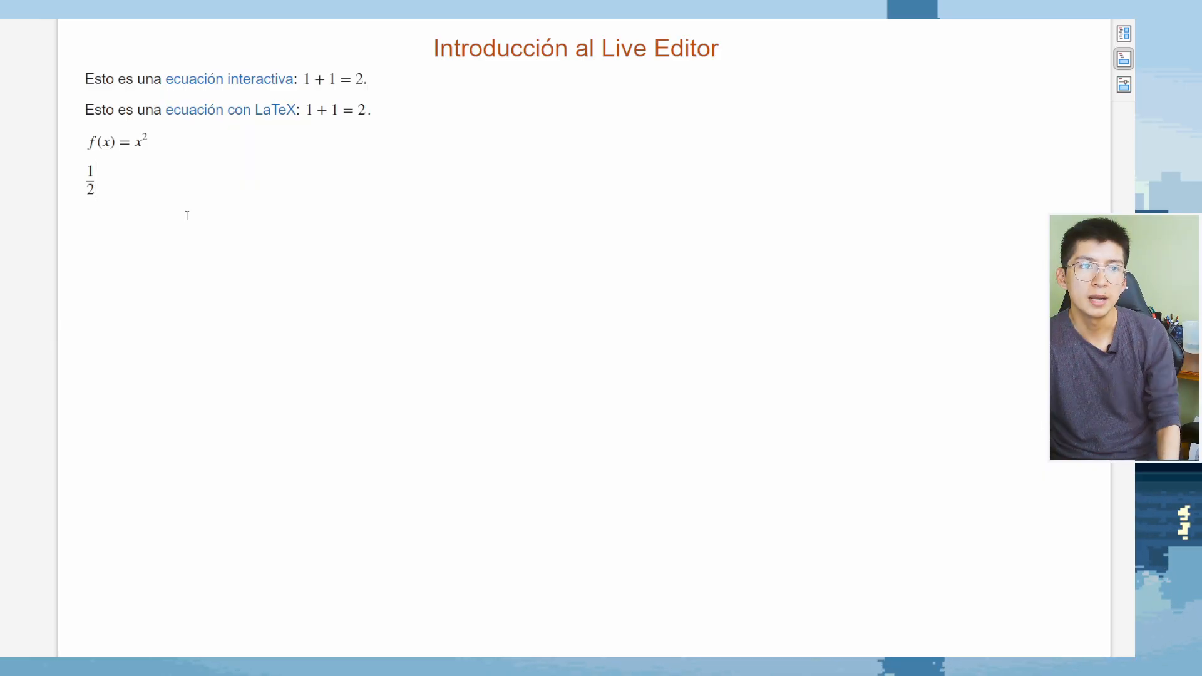
key("Left")
key("Right")
key("Left")
key("Right")
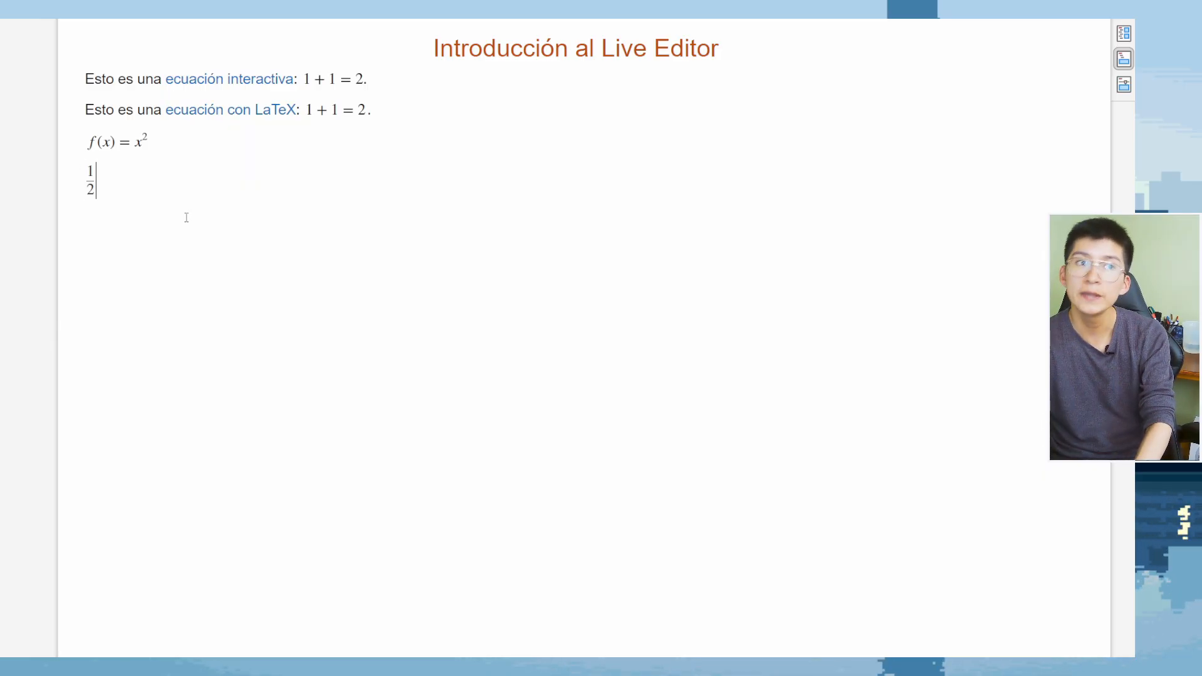
key("Left")
key("Right")
key("Left")
key("Right")
key("Left")
key("Right")
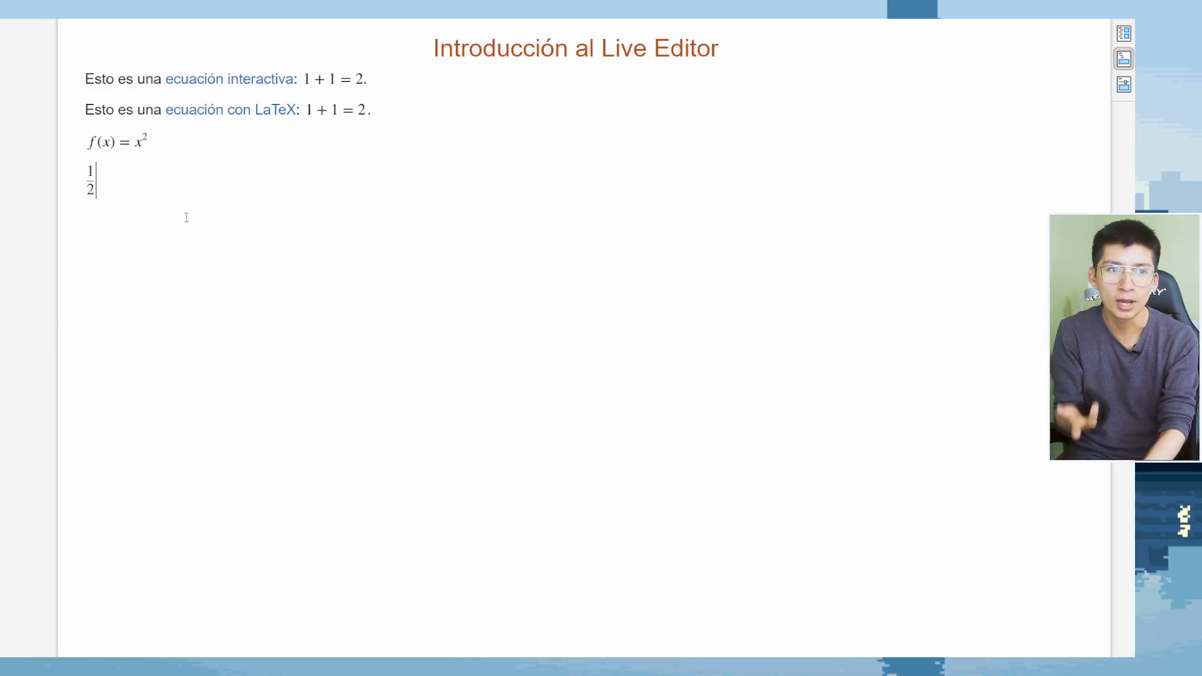
key("Left")
key("Right")
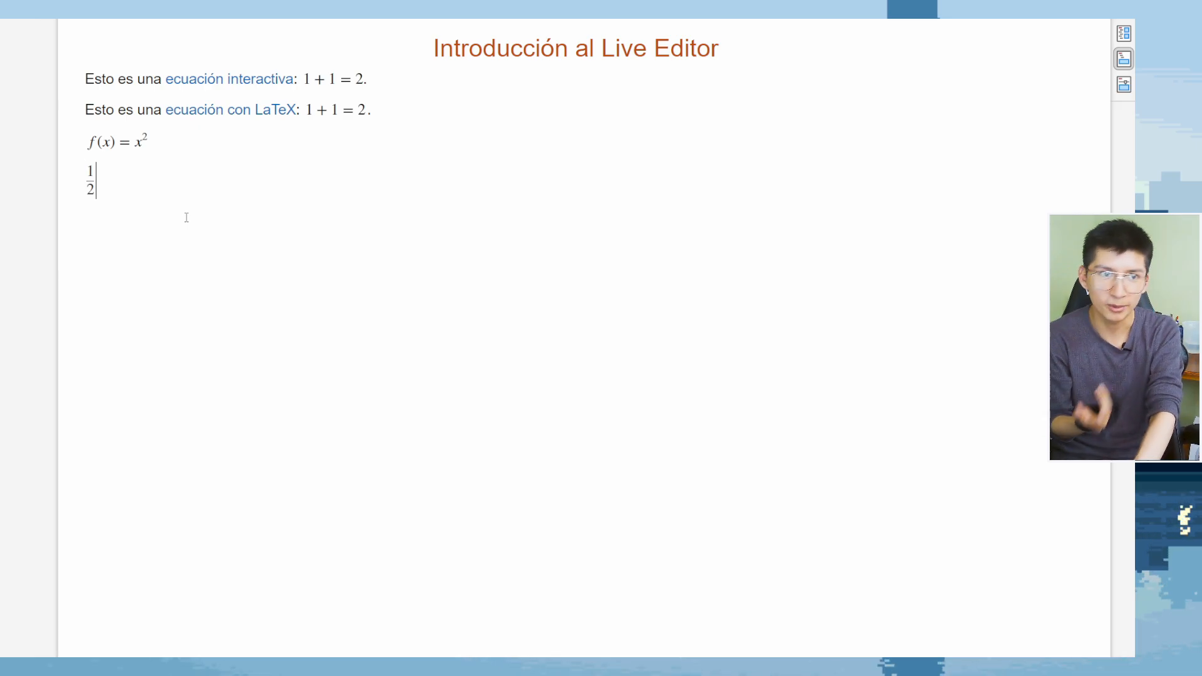
key("Left")
key("Right")
key("Left")
key("Right")
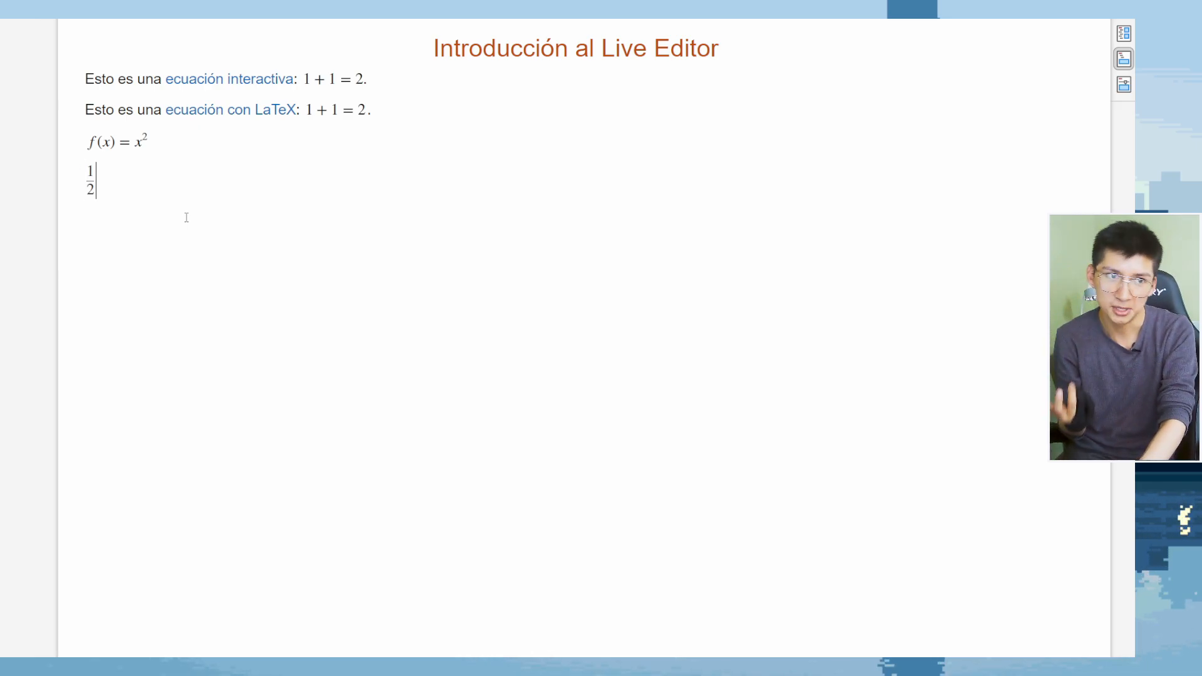
key("Left")
key("Right")
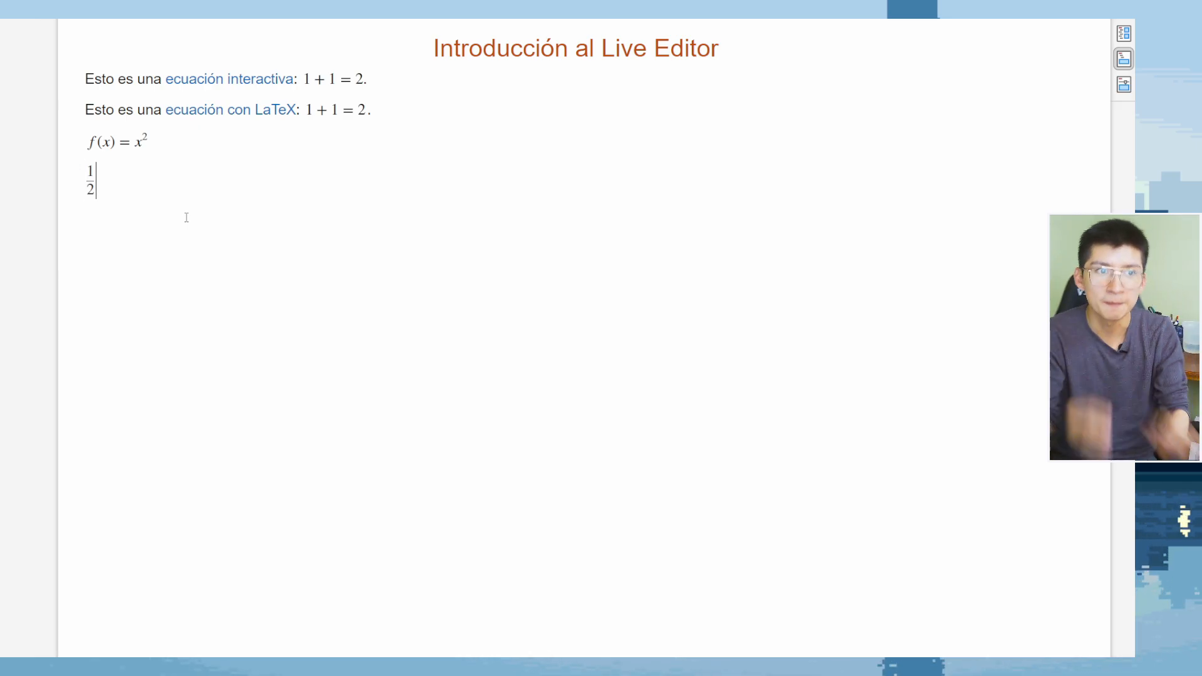
- Enter the f(x) = x² equation with the text cursor, step through its terms to examine them, and leave it for the line below
key("Left")
key("Up")
key("Right")
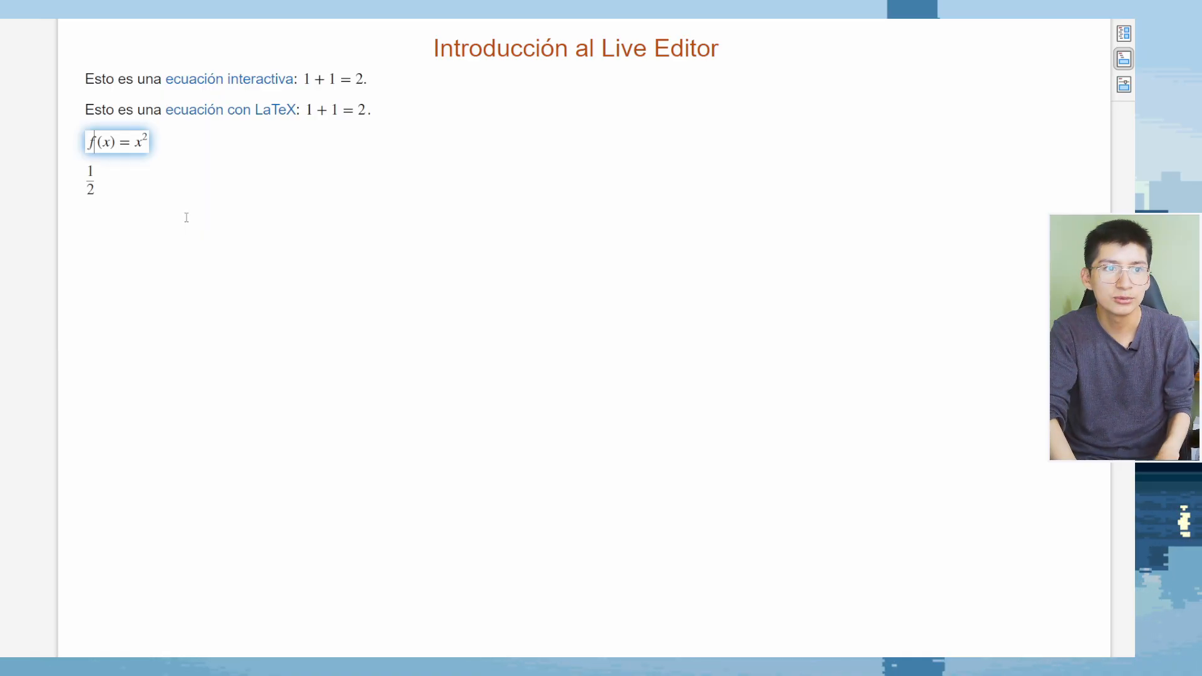
key("Right")
key("Right")
key("Right")
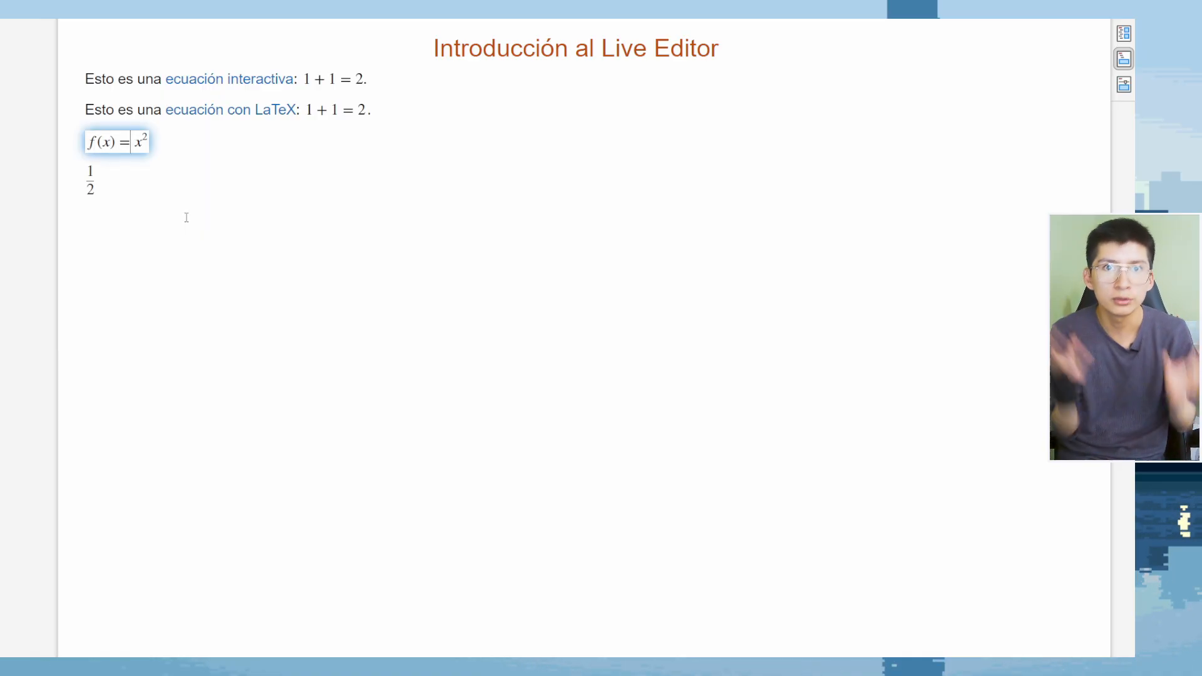
key("Left")
key("Left")
key("Right")
key("Right")
key("Right")
key("Right")
key("Right")
key("Right")
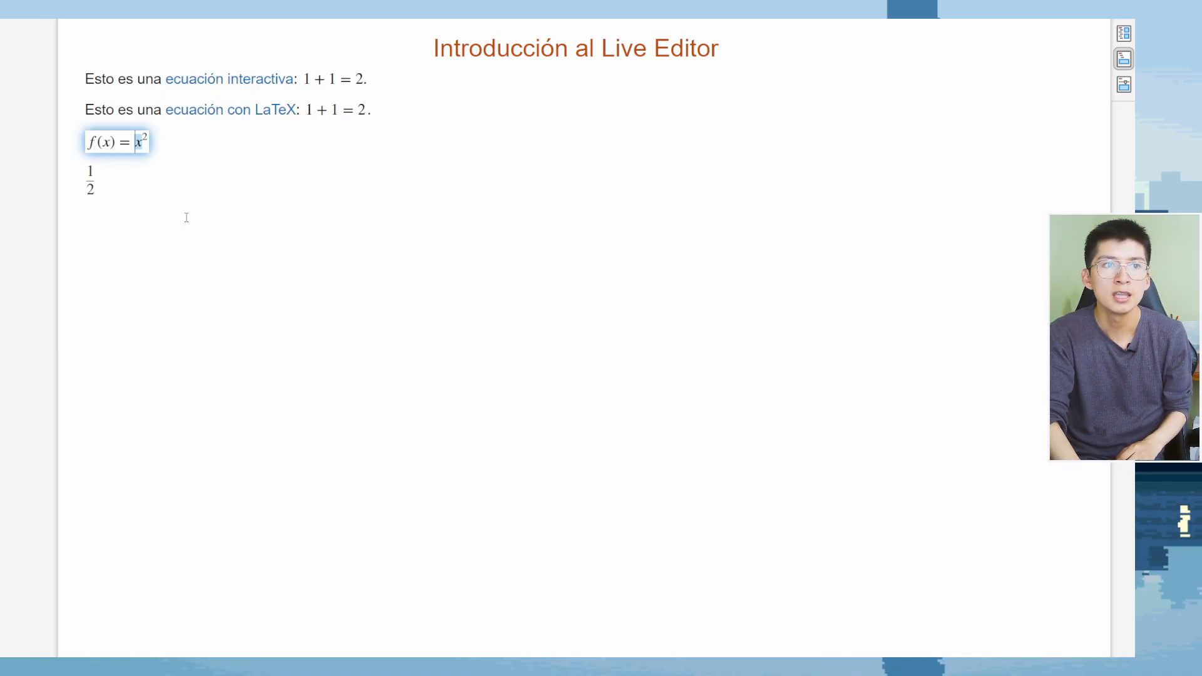
key("Down")
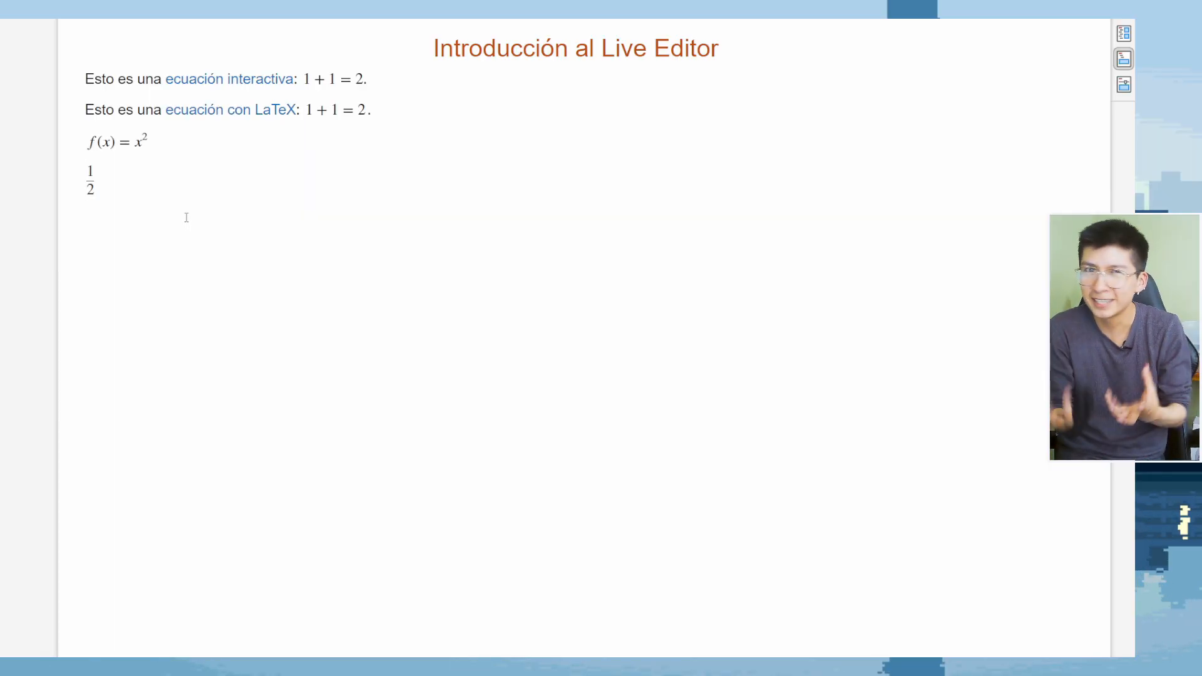